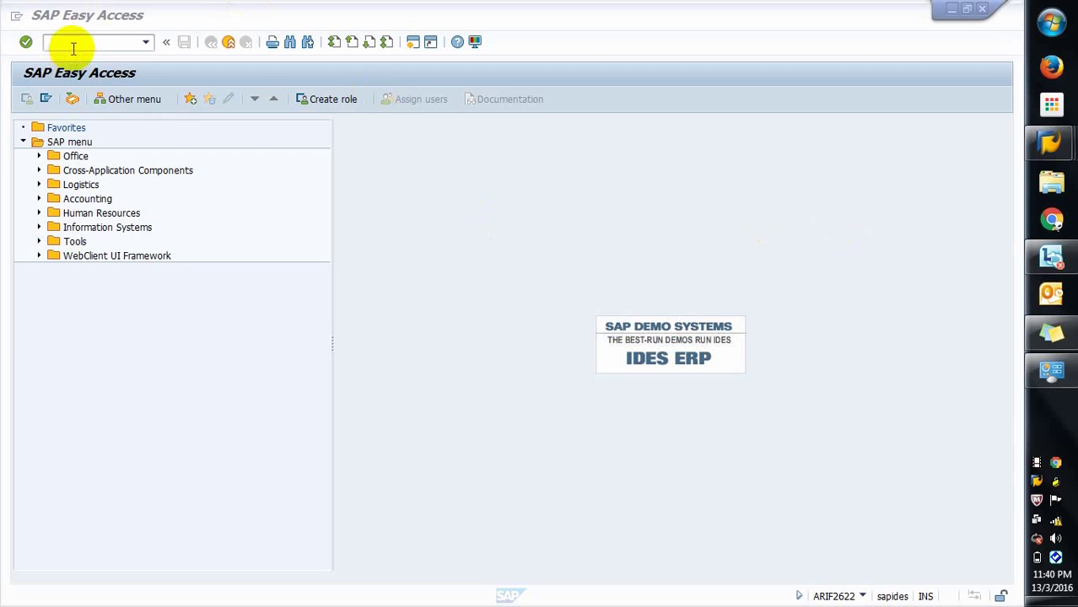
# Step: Run transaction code su01 from the SAP Easy Access command field
pyautogui.click(73, 46)
pyautogui.write('su')
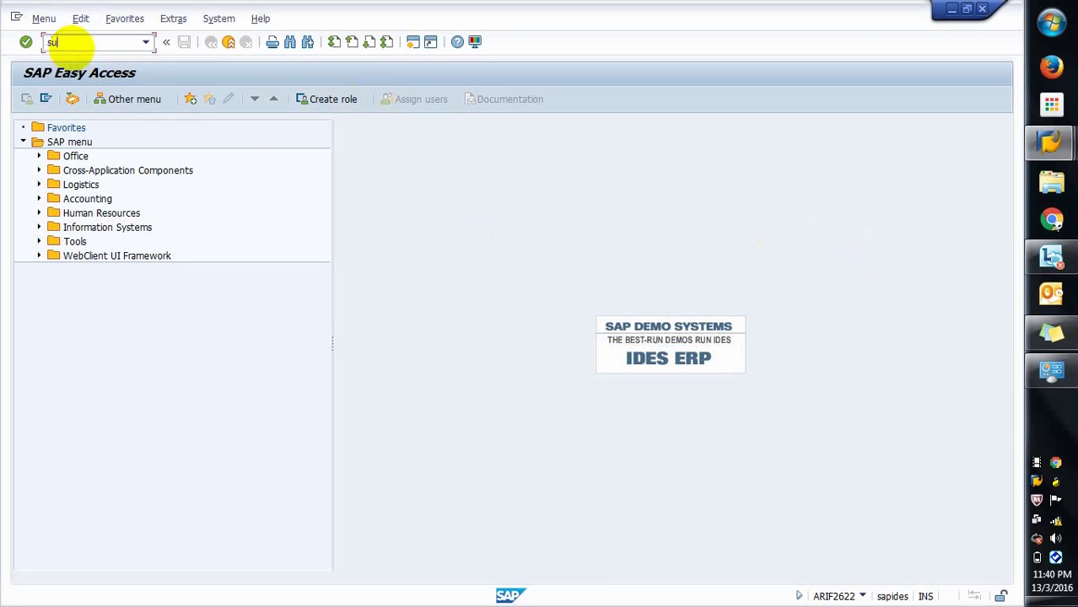
pyautogui.write('01')
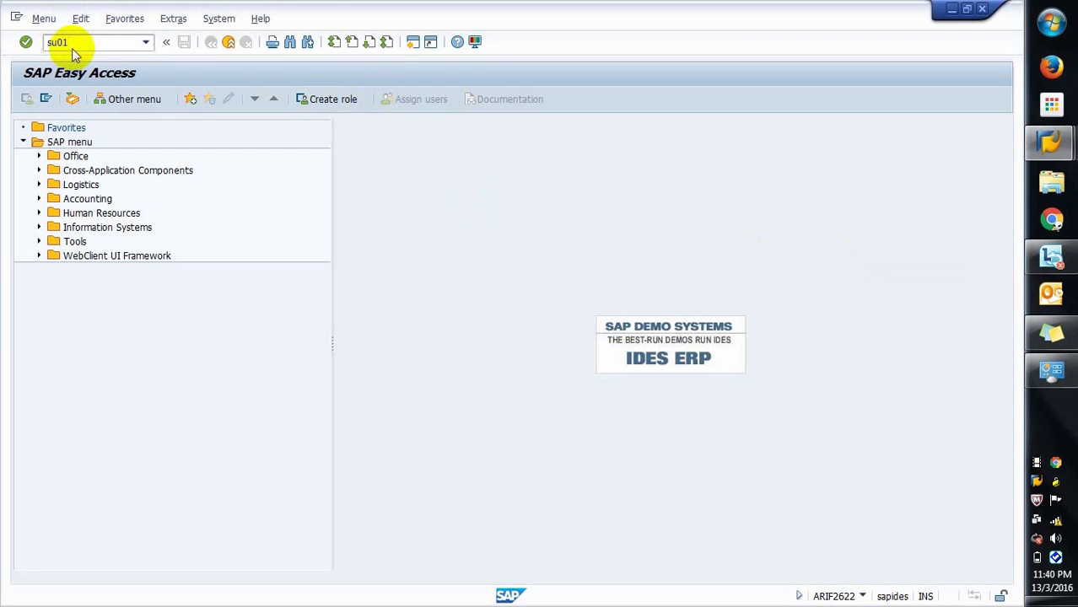
pyautogui.press('Return')
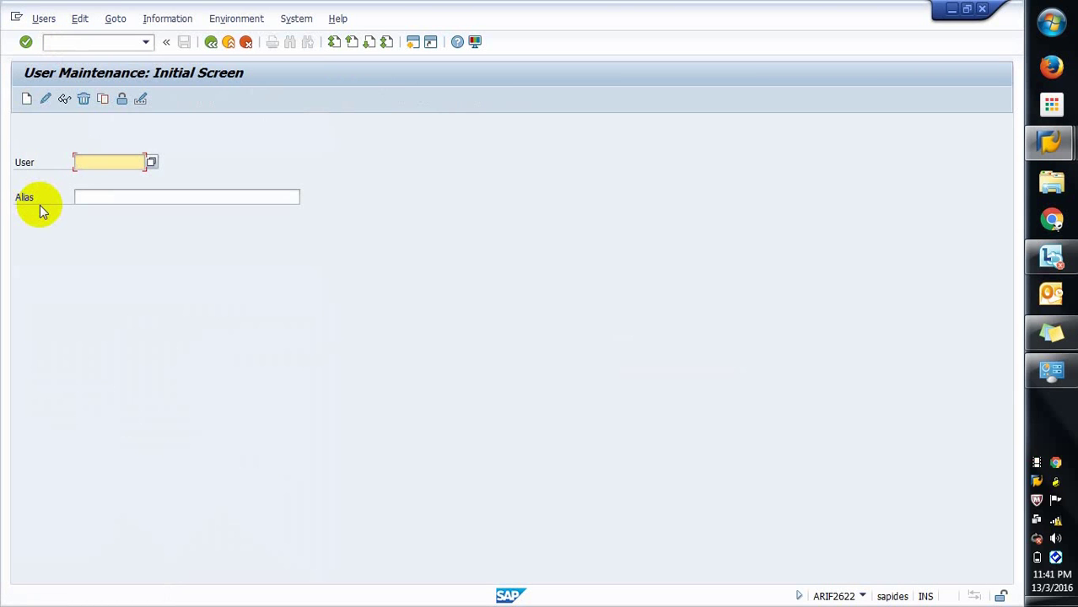
# Step: Create user ID arif001 to get its empty Maintain User form
pyautogui.write('arif001')
pyautogui.click(28, 100)
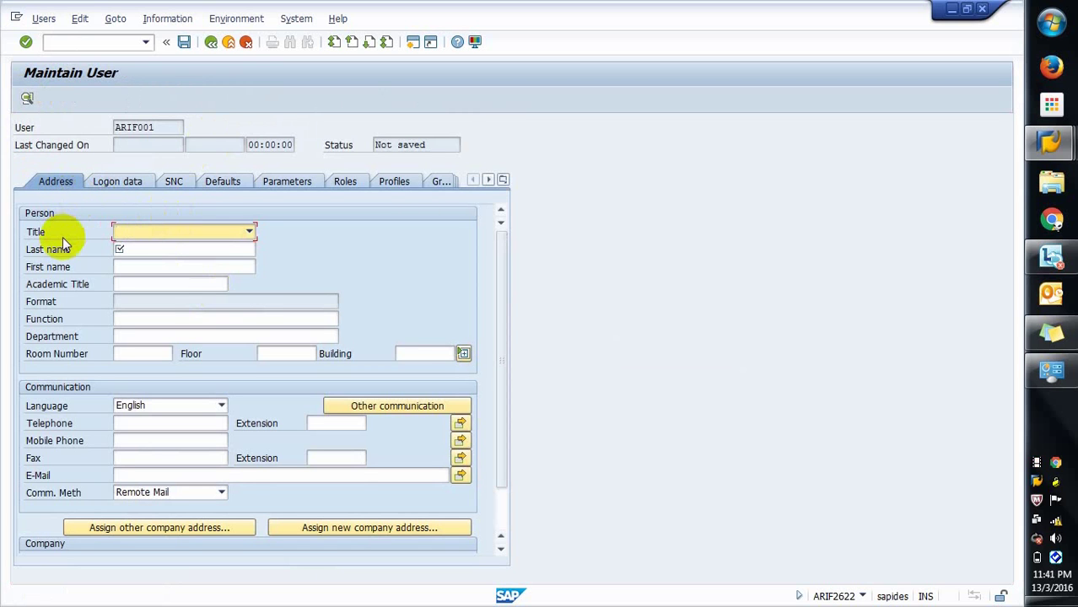
# Step: Set ARIF001's title to Mr. and last name to 'Arif', then view its logon data
pyautogui.click(224, 238)
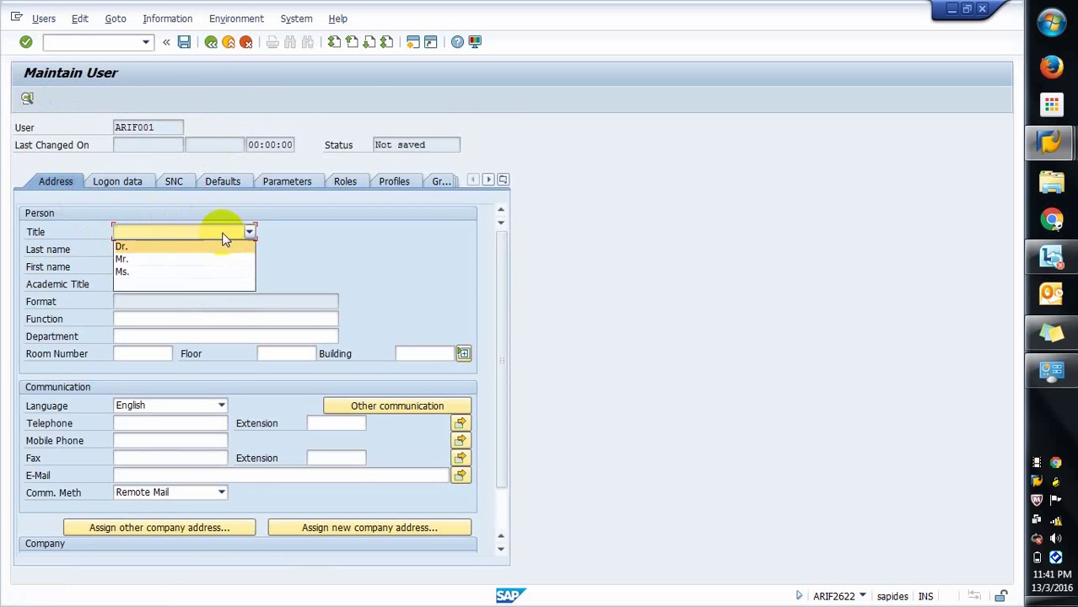
pyautogui.click(167, 258)
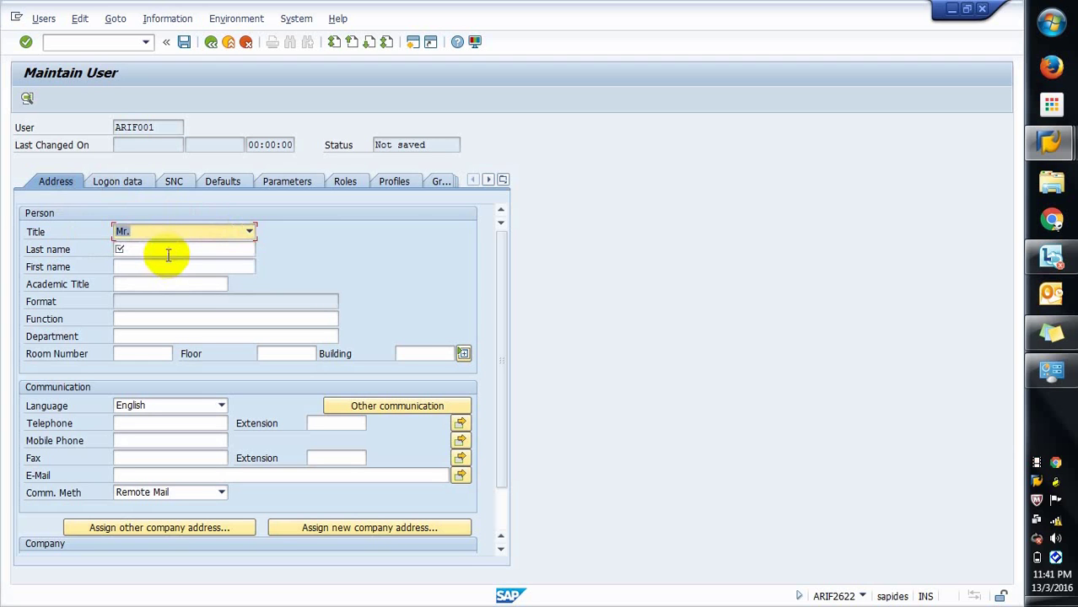
pyautogui.click(169, 250)
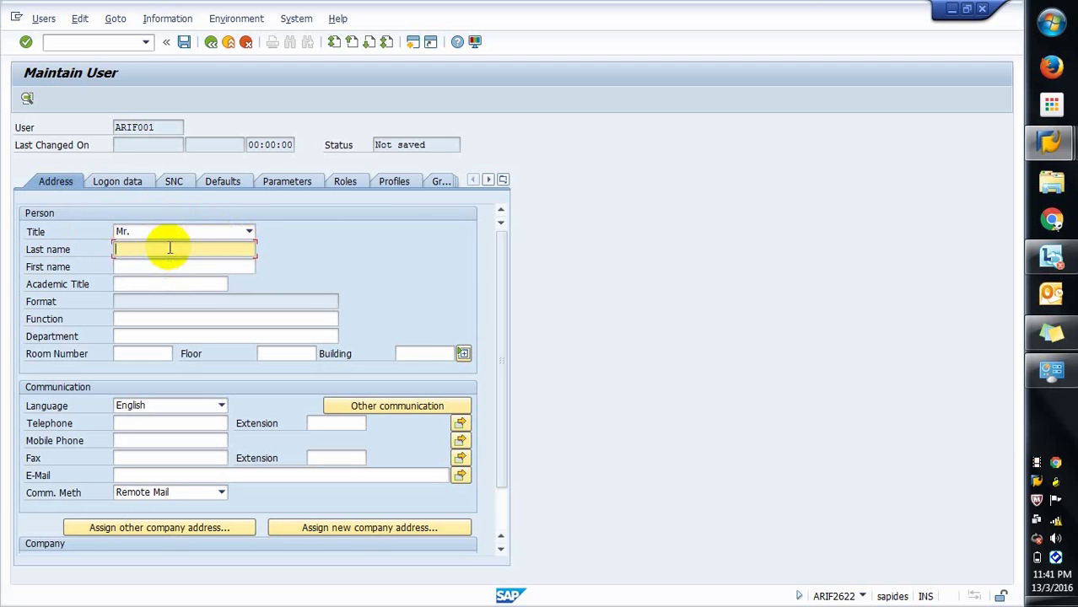
pyautogui.write('Arif')
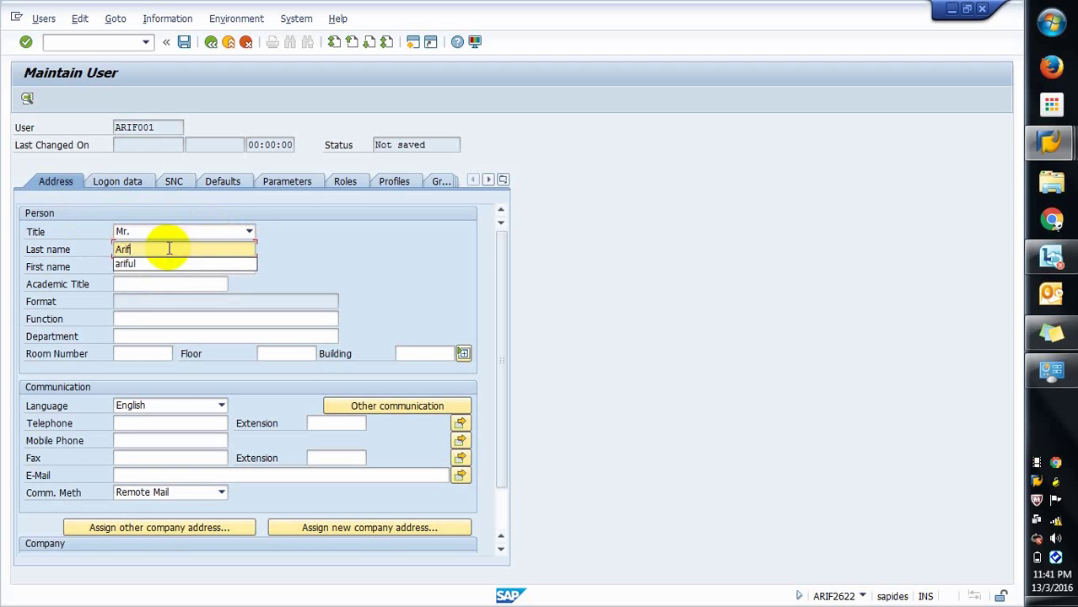
pyautogui.click(190, 278)
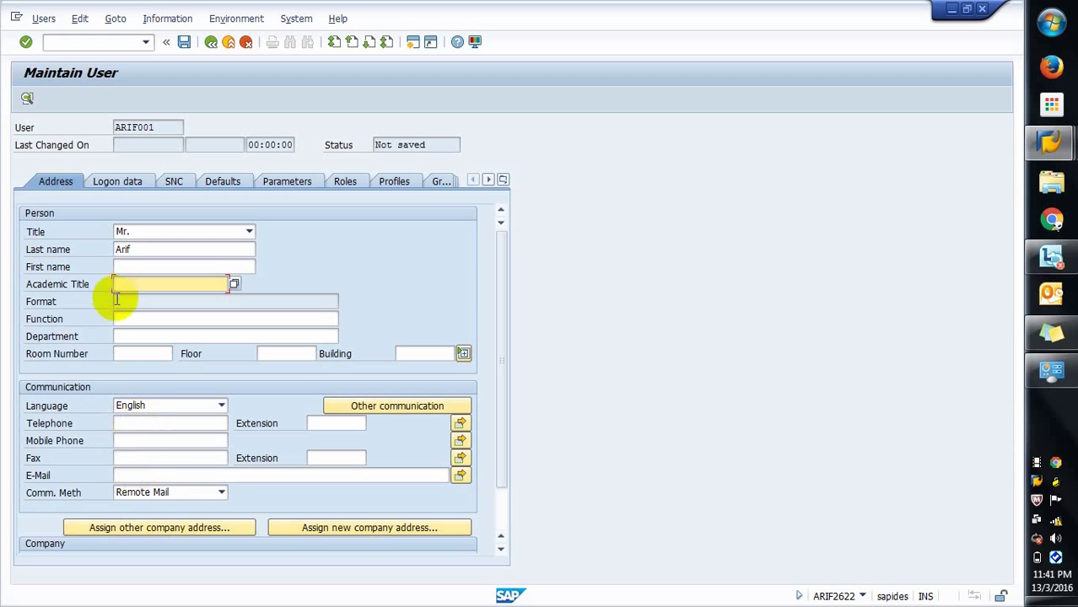
pyautogui.click(127, 181)
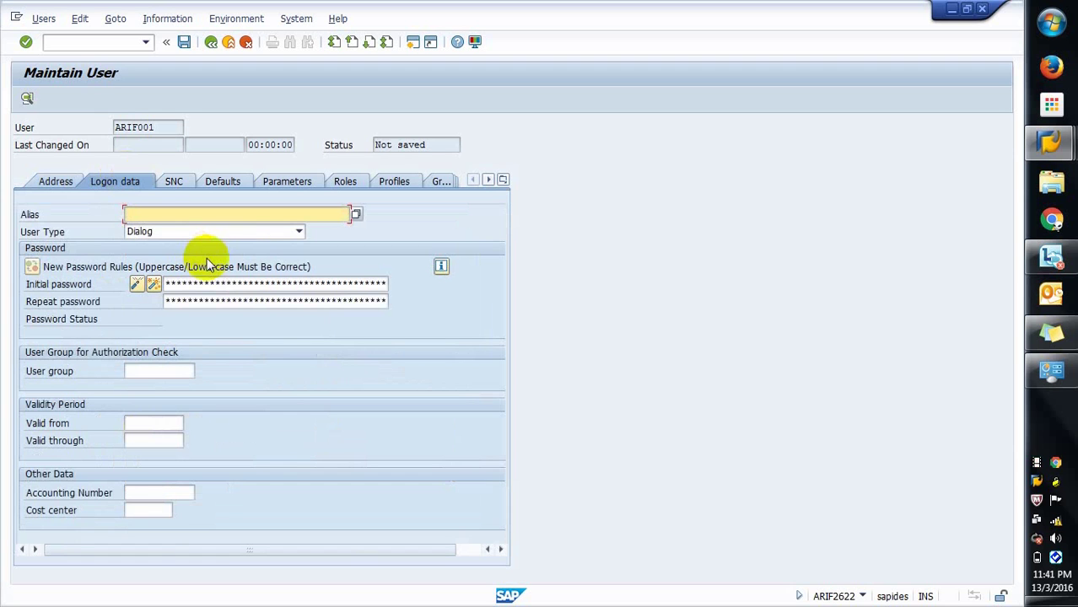
# Step: Keep user type Dialog and enter the initial password in both password fields
pyautogui.click(300, 232)
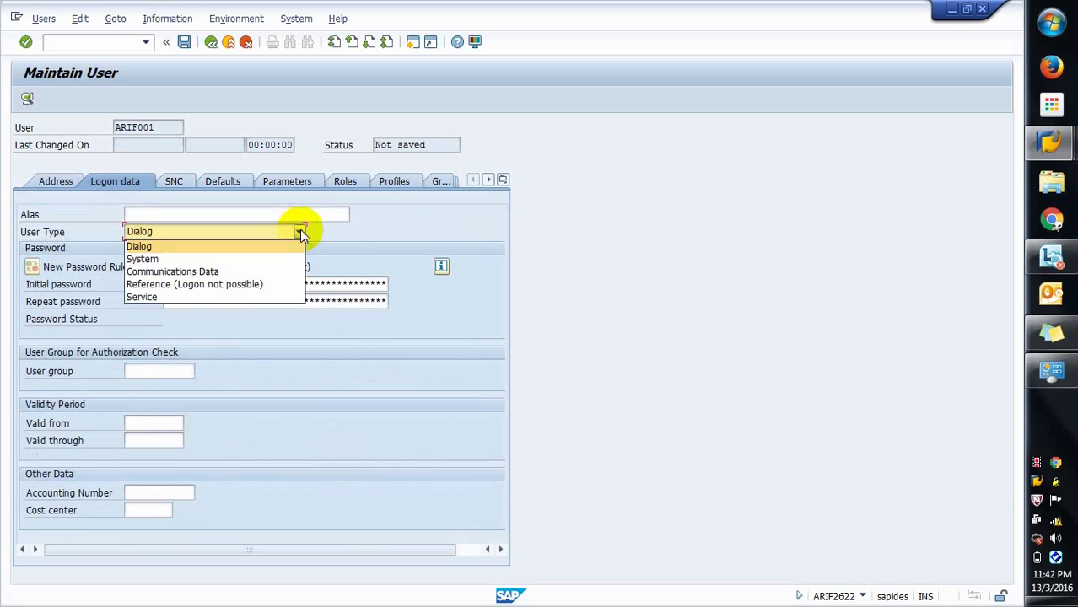
pyautogui.click(359, 224)
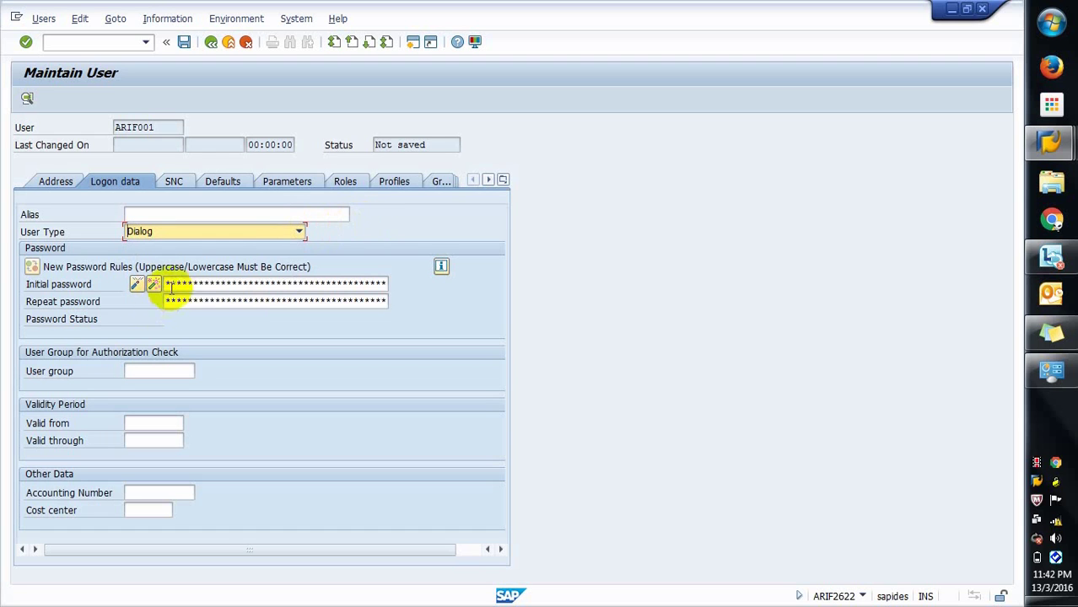
pyautogui.click(176, 283)
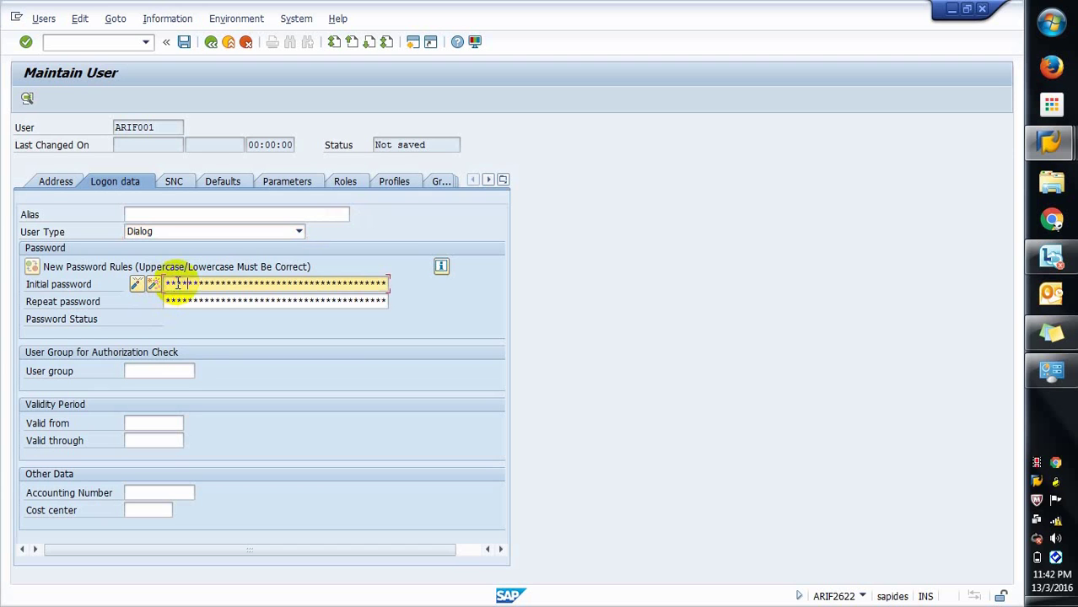
pyautogui.press('Tab')
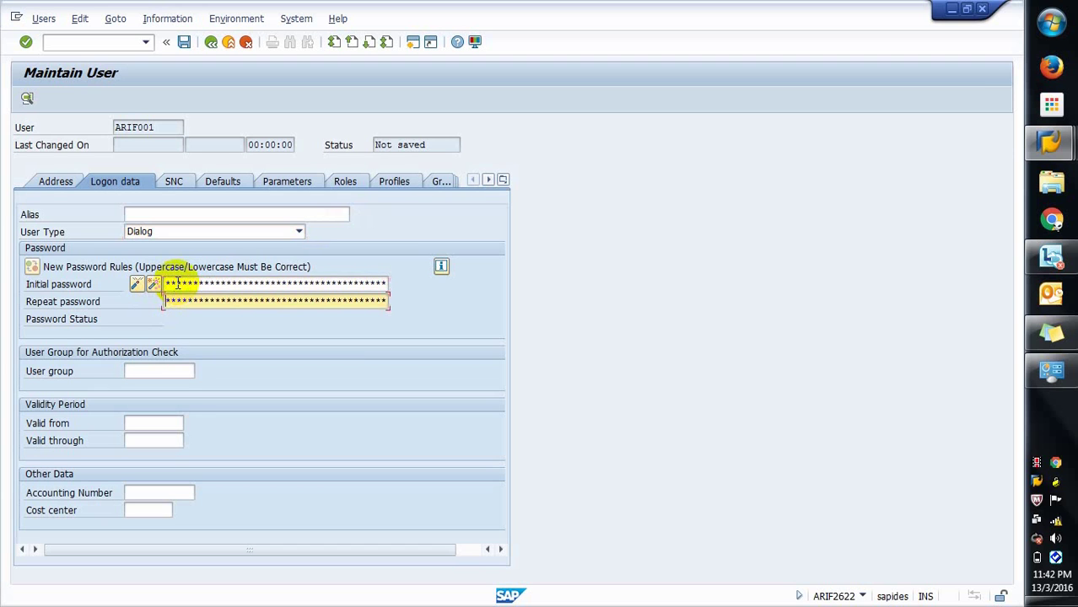
pyautogui.write('********')
# Step: Review the user group and validity dates, then show the SNC settings
pyautogui.click(132, 372)
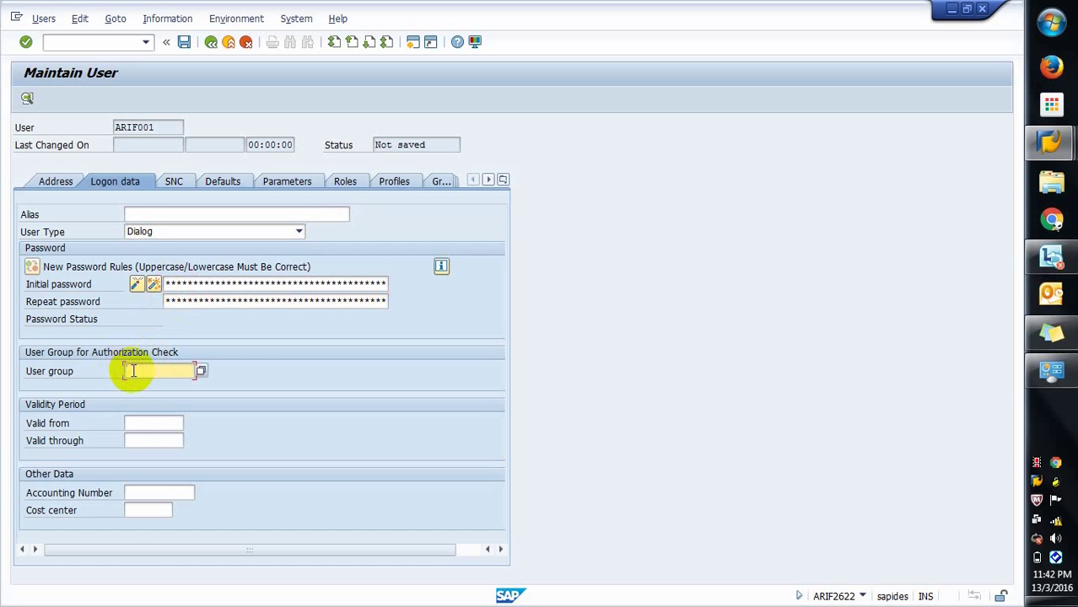
pyautogui.click(135, 423)
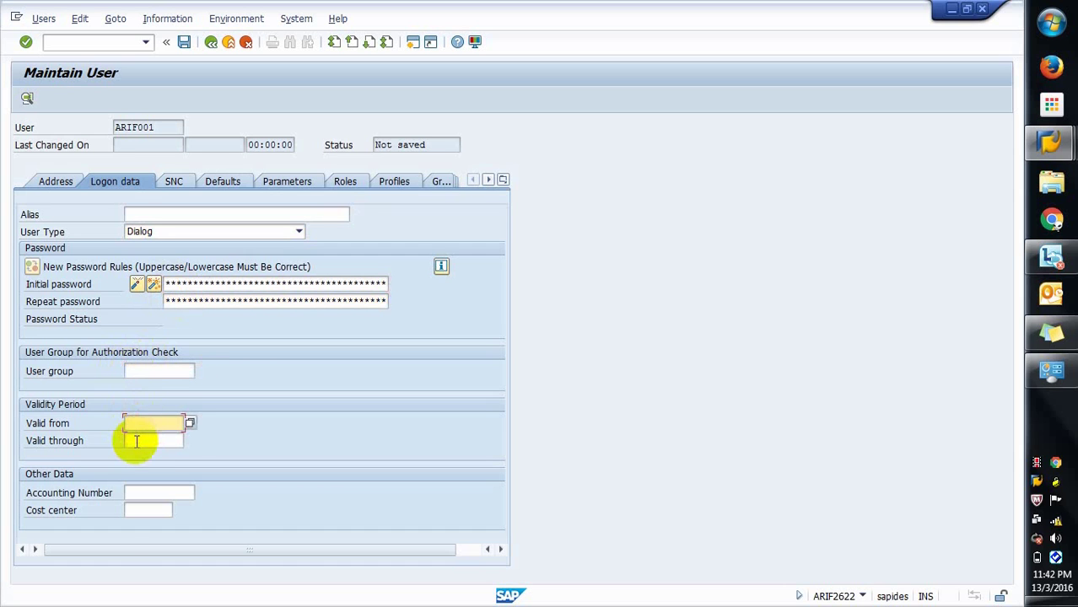
pyautogui.click(136, 441)
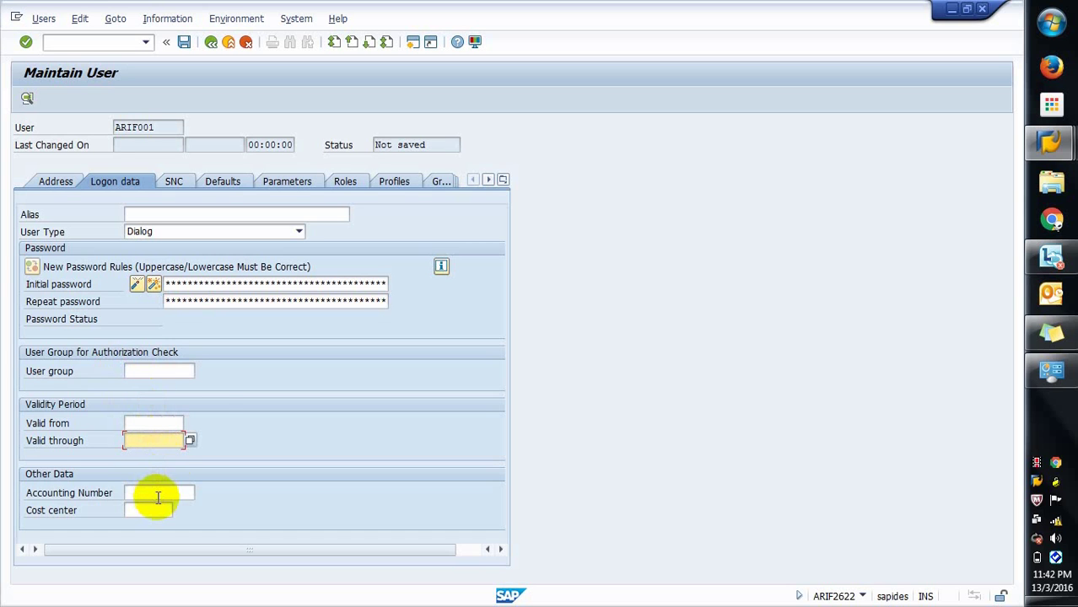
pyautogui.click(173, 184)
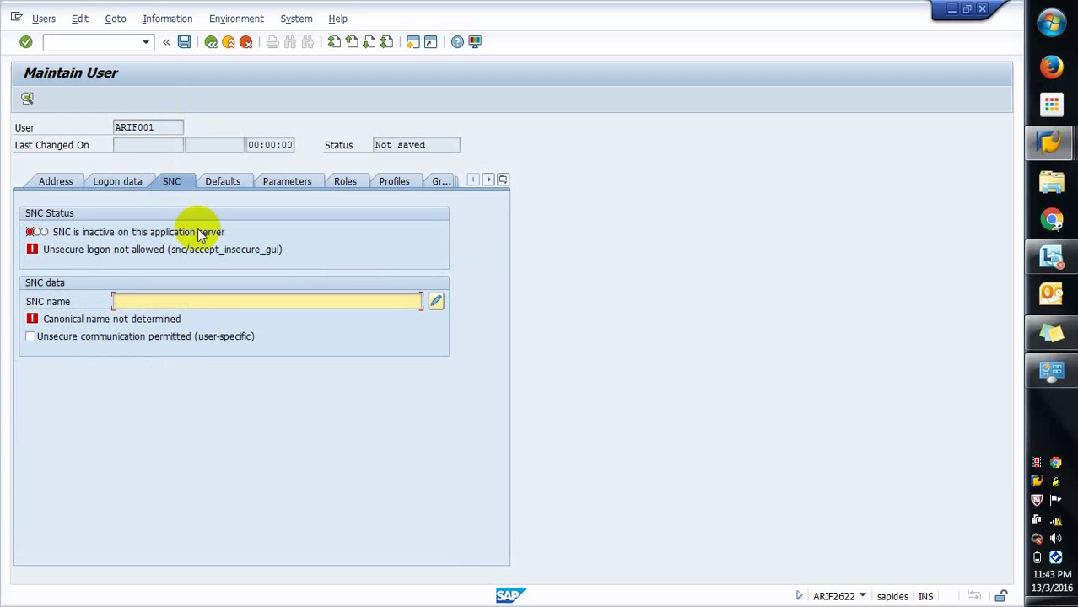
# Step: Show ARIF001's Defaults page with decimal notation, date and time formats
pyautogui.click(229, 180)
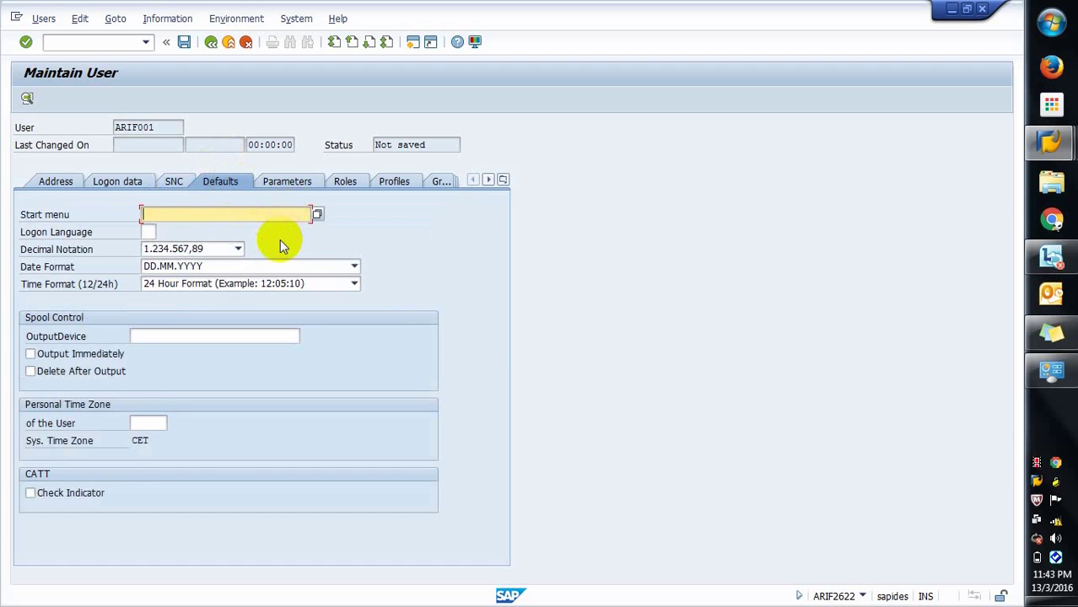
# Step: Leave decimal notation 1.234.567,89 and date format DD.MM.YYYY unchanged, then view the Parameters table
pyautogui.click(239, 250)
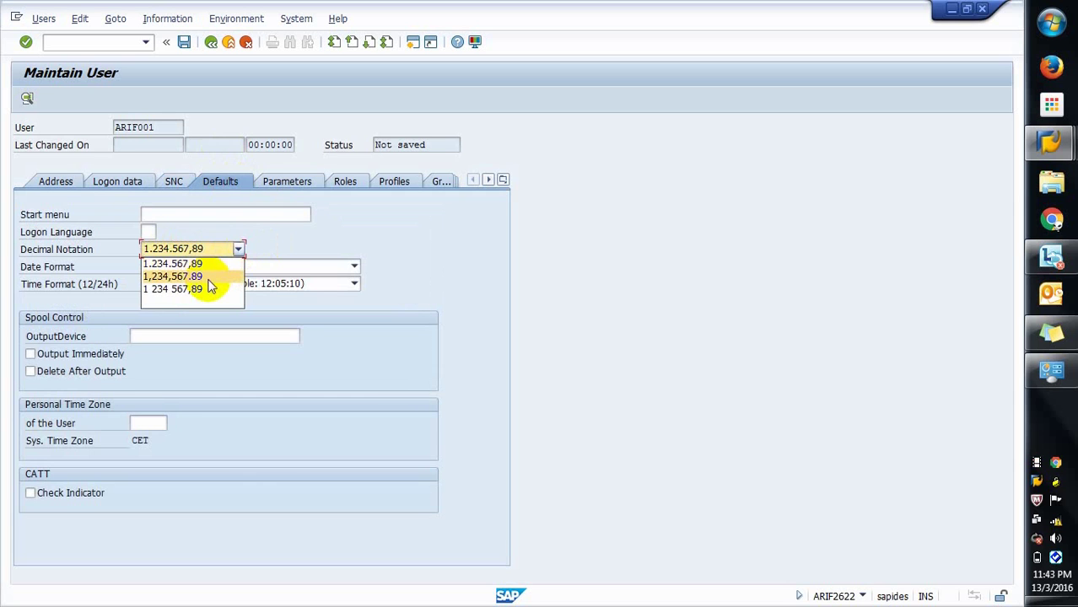
pyautogui.click(261, 239)
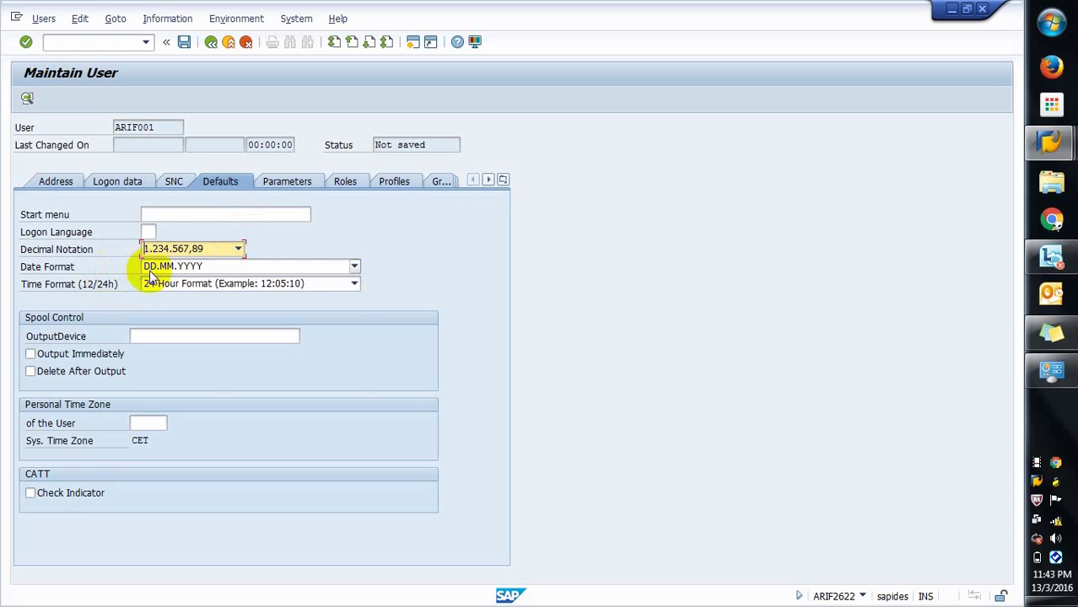
pyautogui.click(189, 269)
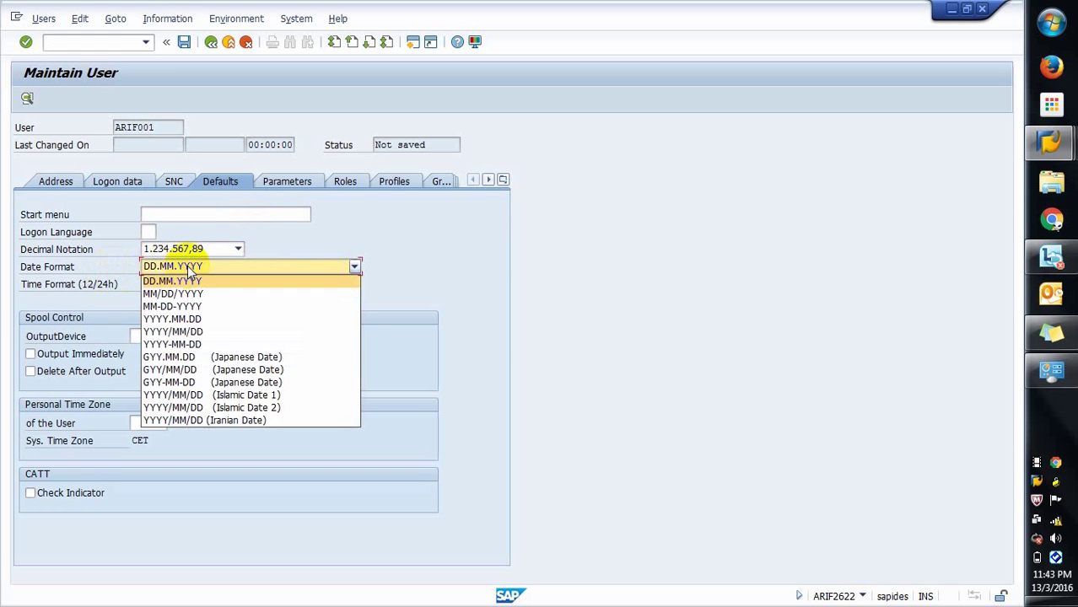
pyautogui.click(270, 241)
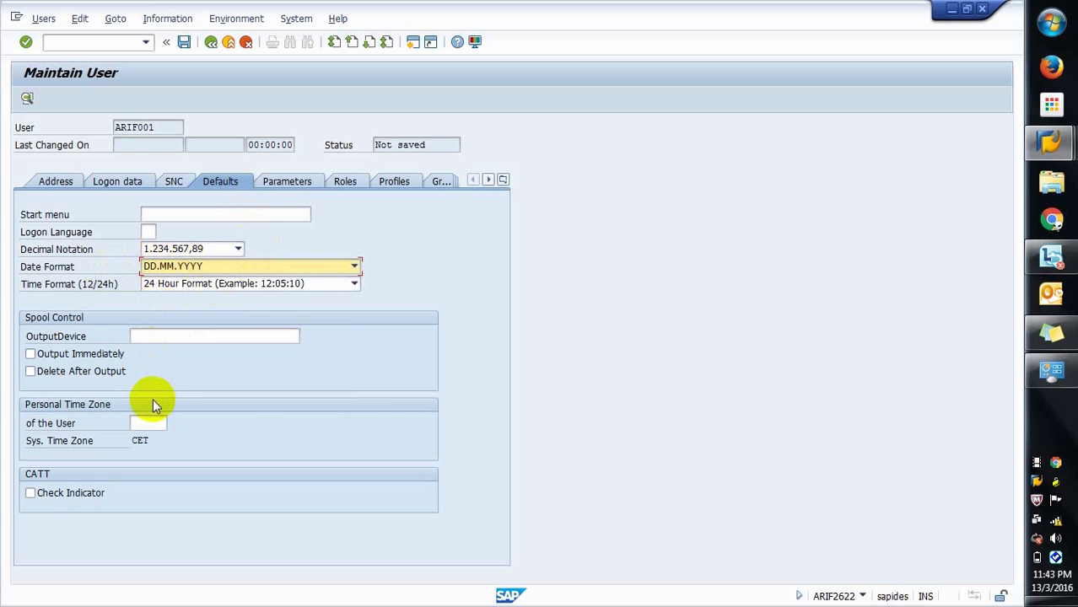
pyautogui.click(295, 182)
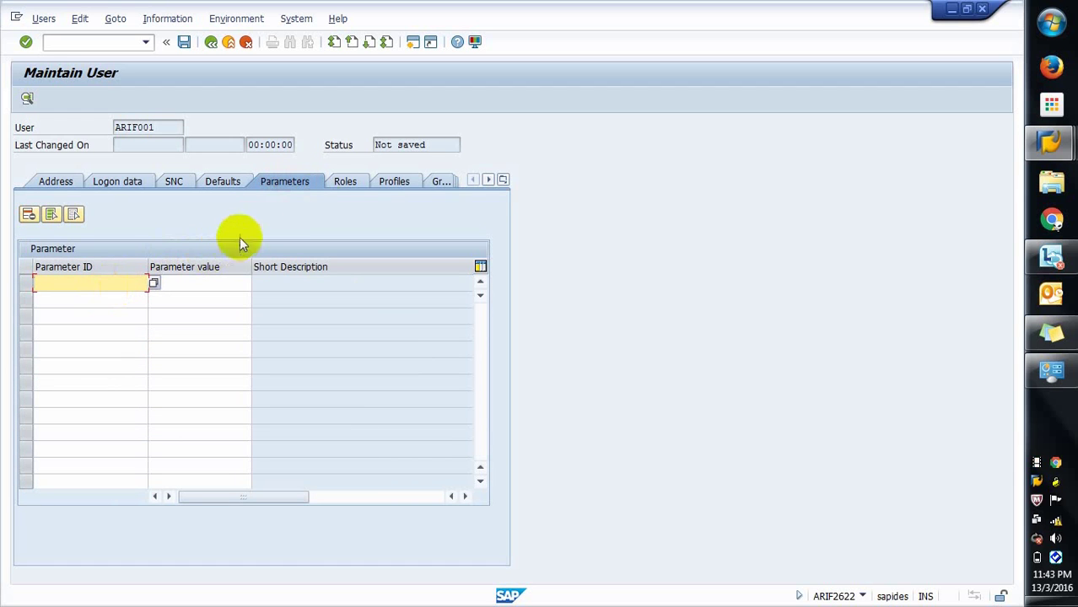
# Step: Look through ARIF001's Roles, Profiles and Groups pages
pyautogui.click(343, 181)
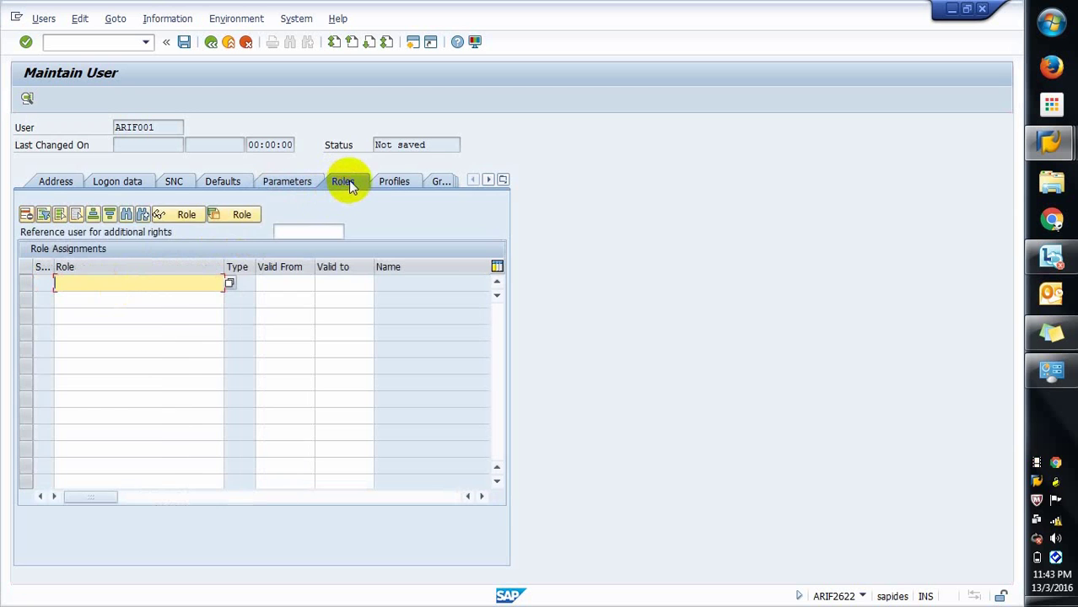
pyautogui.click(382, 182)
pyautogui.click(351, 185)
pyautogui.click(393, 182)
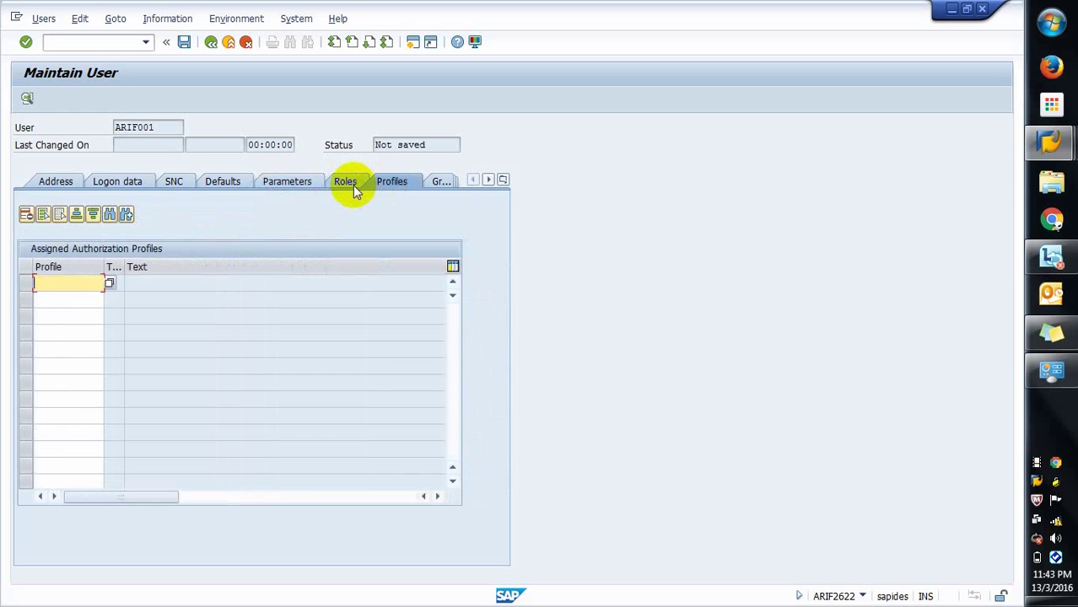
pyautogui.click(355, 190)
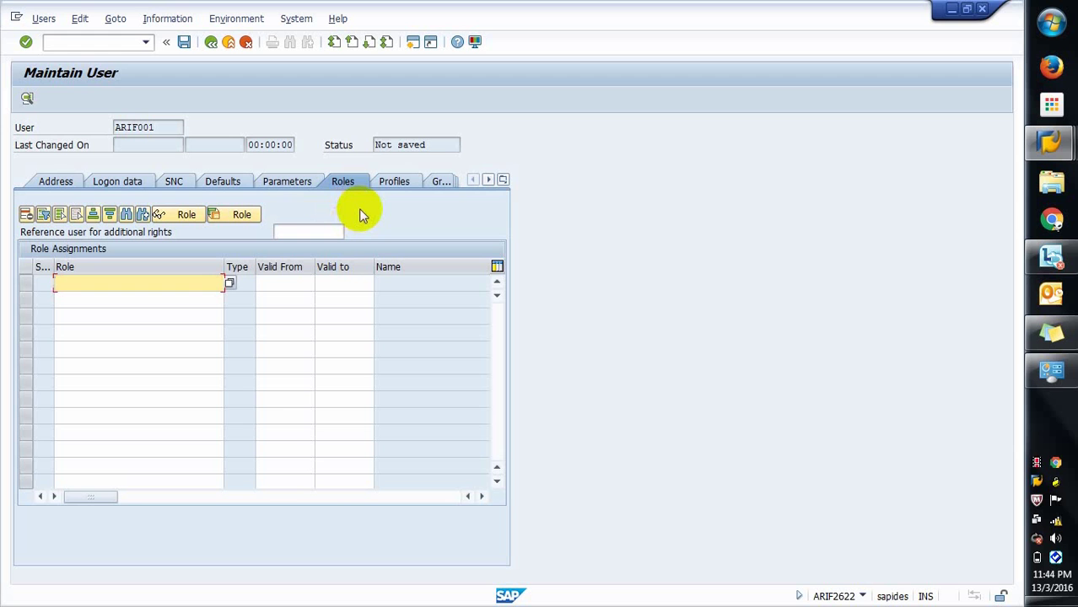
pyautogui.click(393, 183)
pyautogui.click(355, 184)
pyautogui.click(404, 183)
pyautogui.click(436, 180)
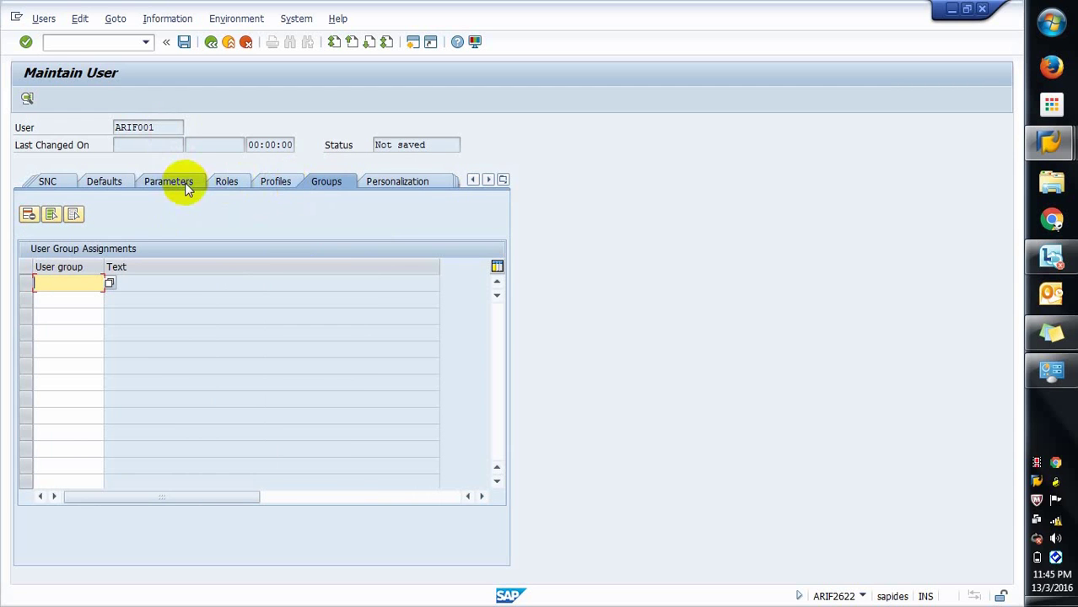
# Step: Return via Defaults and SNC to the Logon data page's initial password field
pyautogui.click(100, 181)
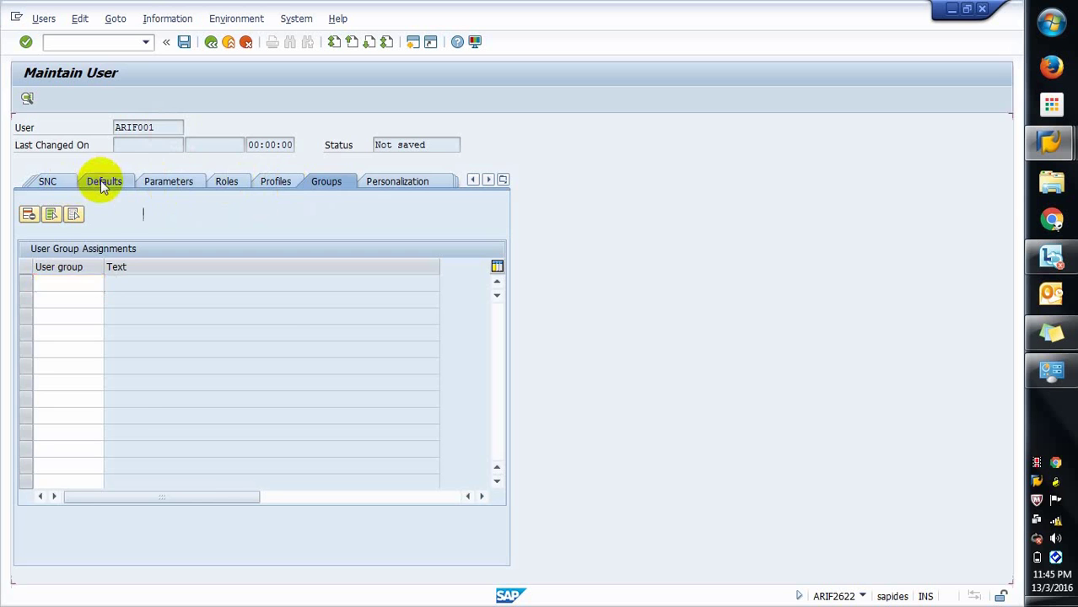
pyautogui.click(64, 181)
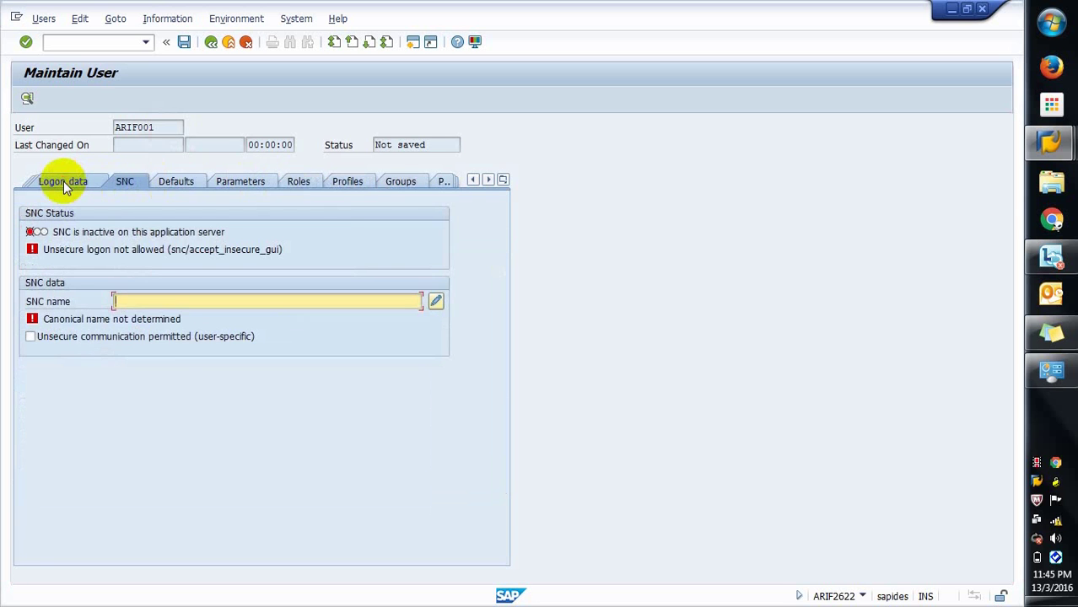
pyautogui.click(63, 182)
pyautogui.click(206, 284)
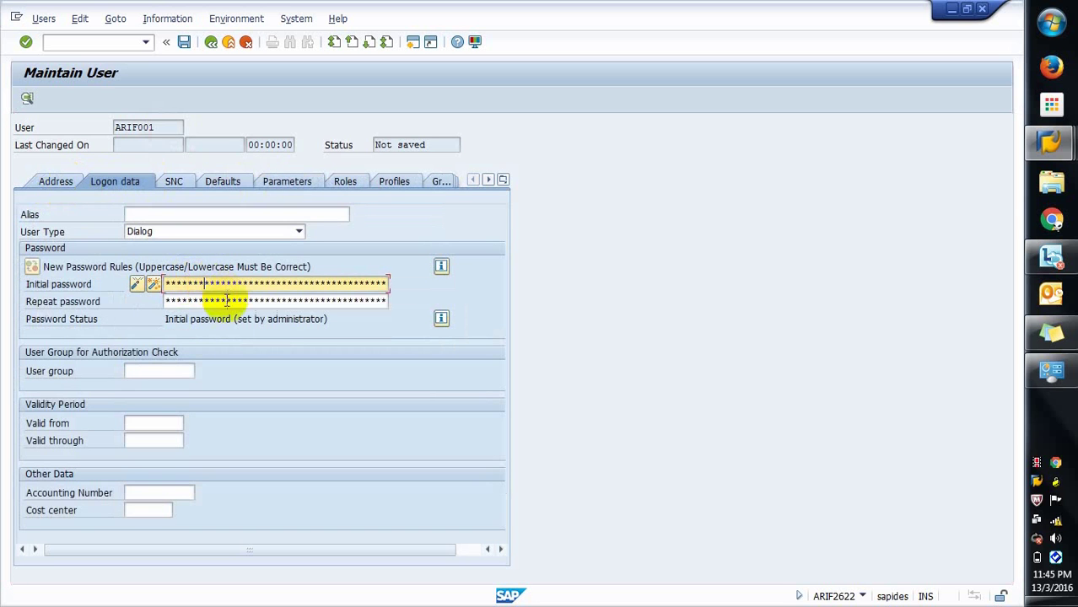
# Step: Re-enter ARIF001's initial password and its repeat entry
pyautogui.click(226, 302)
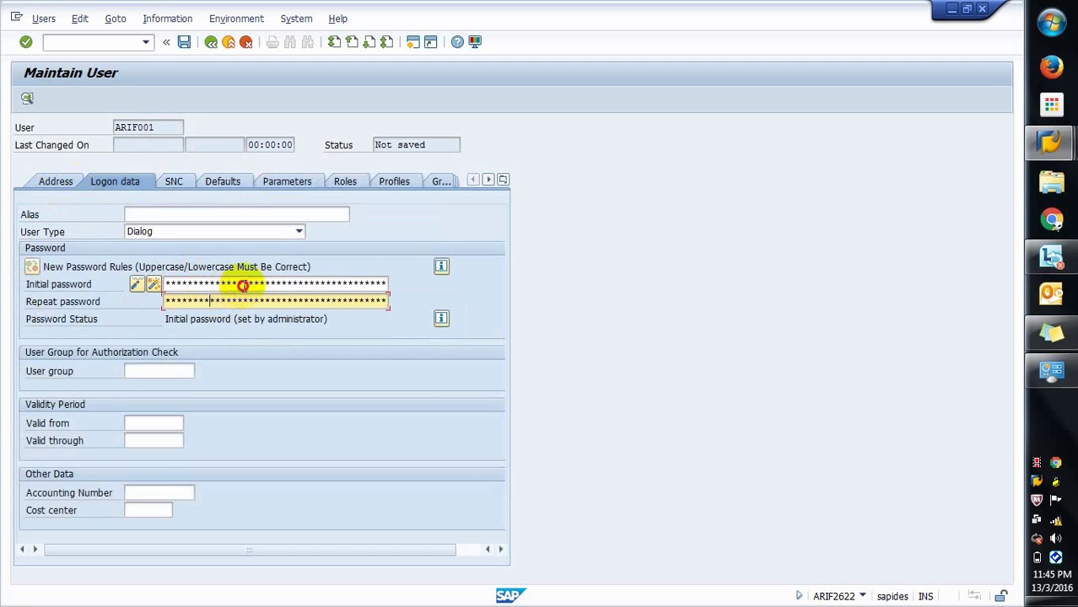
pyautogui.moveTo(210, 285); pyautogui.dragTo(50, 287)
pyautogui.press('BackSpace')
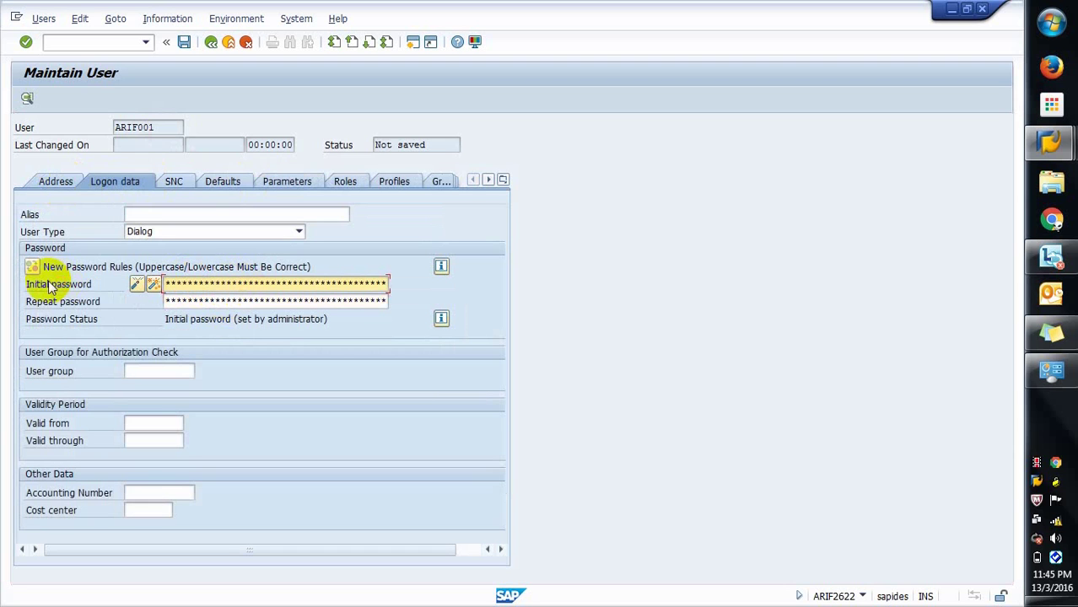
pyautogui.write('******')
pyautogui.press('Tab')
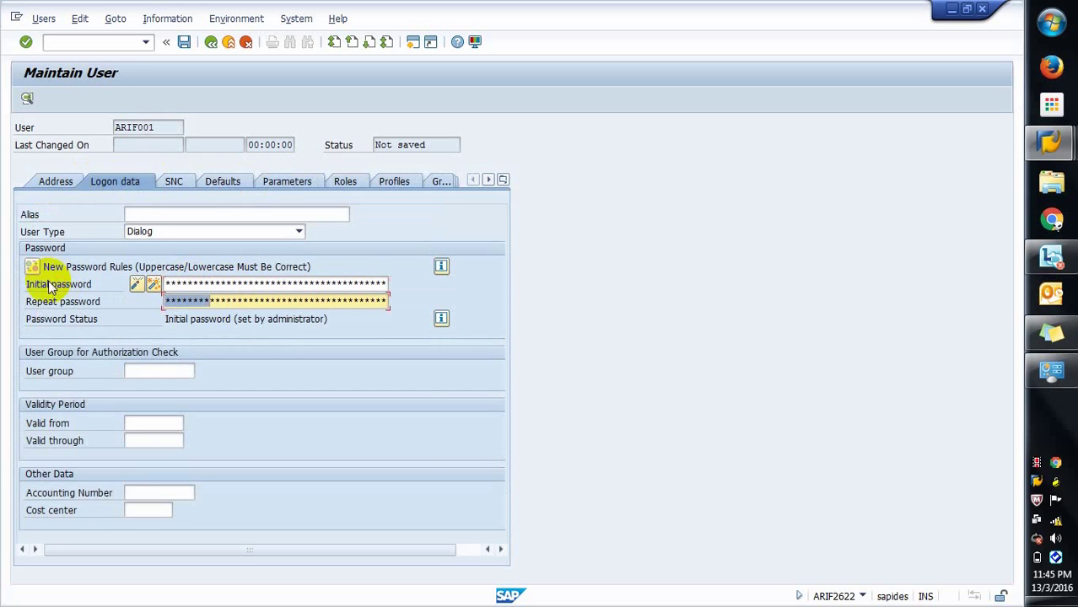
pyautogui.press('BackSpace')
pyautogui.write('********')
# Step: Save the new user ARIF001 and bring up the list of open SAP windows
pyautogui.click(184, 44)
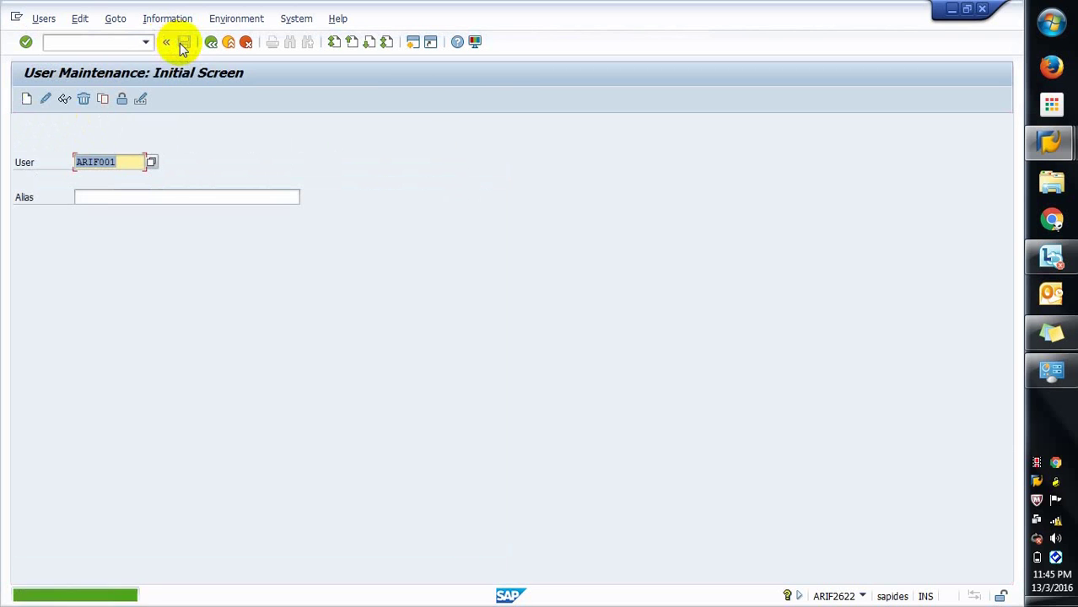
pyautogui.click(28, 163)
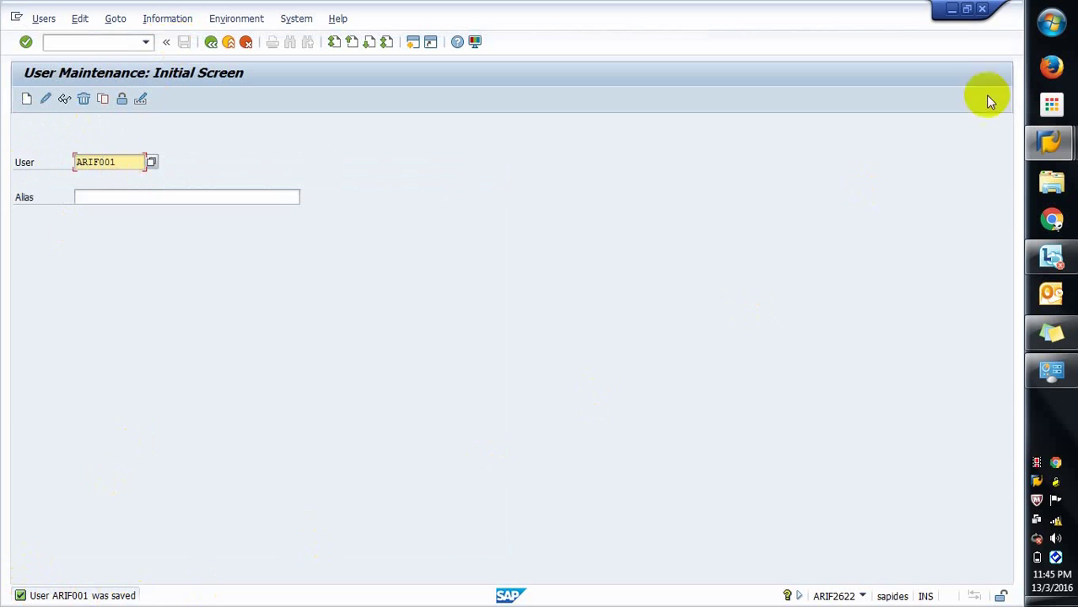
pyautogui.click(1040, 142)
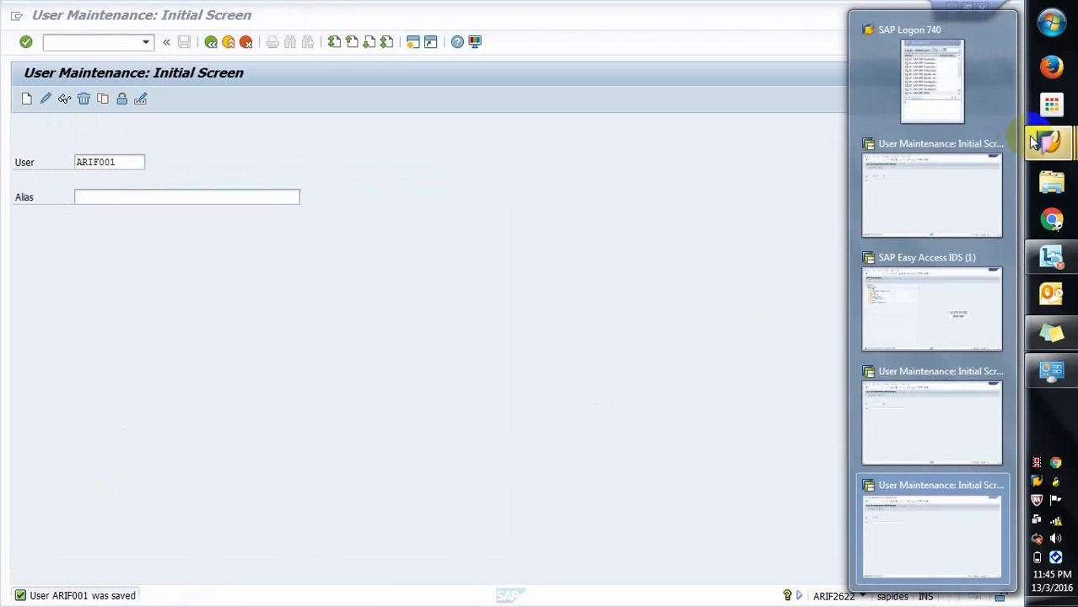
# Step: Log on to 11. SAP ERP IDES as ARIF001 with its initial password
pyautogui.click(946, 99)
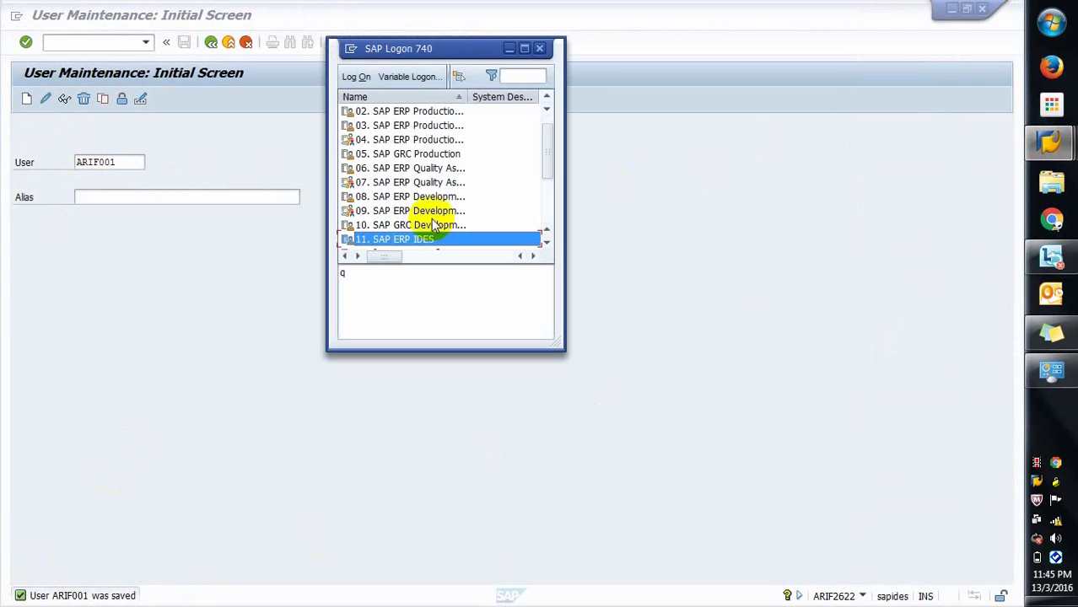
pyautogui.doubleClick(412, 241)
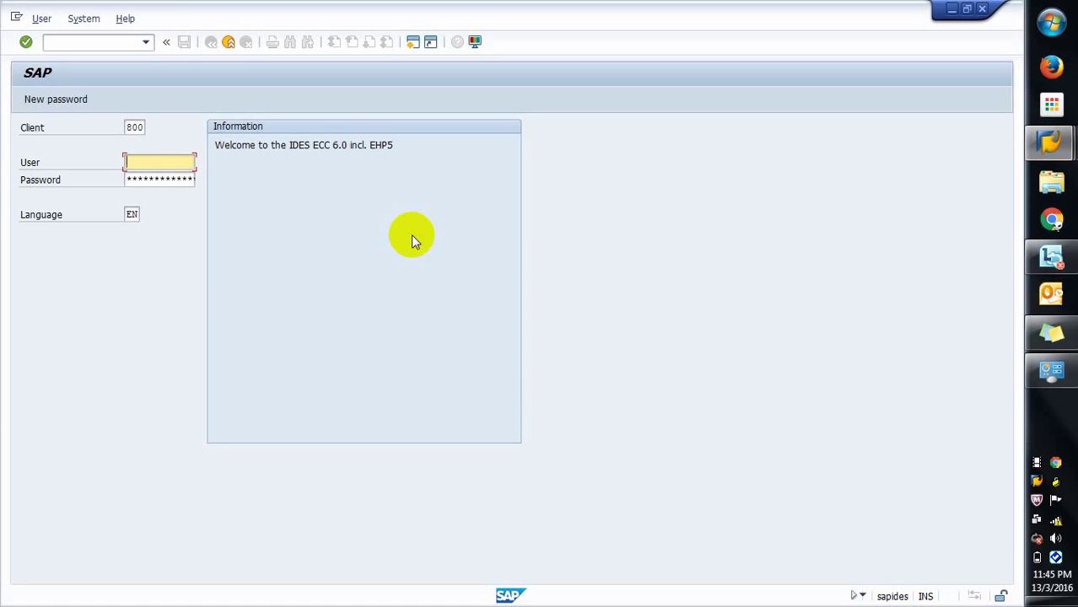
pyautogui.write('ARIF001')
pyautogui.press('Tab')
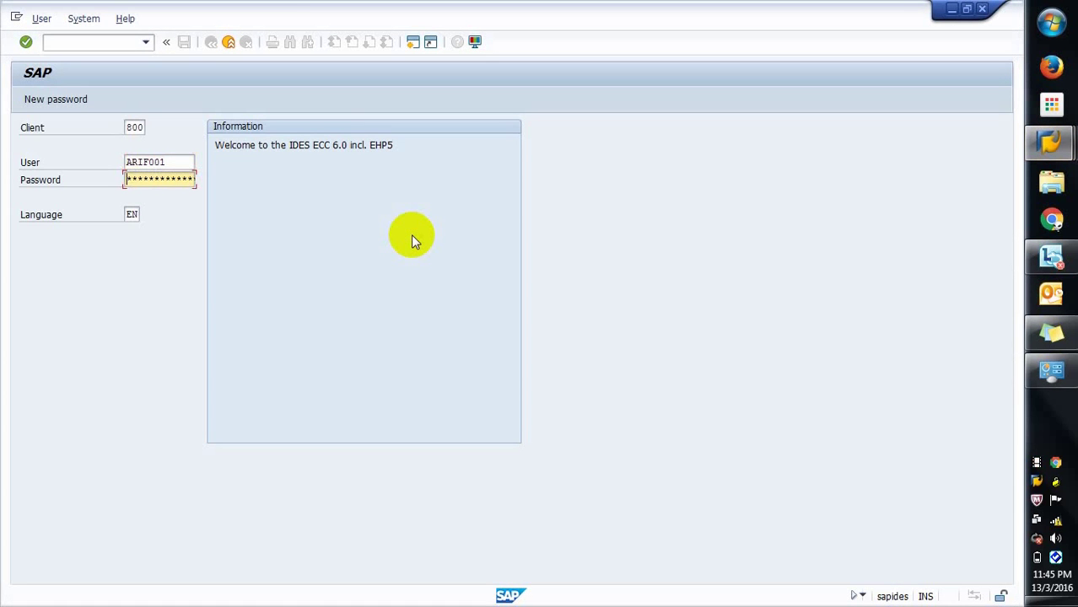
pyautogui.write('********')
pyautogui.press('Return')
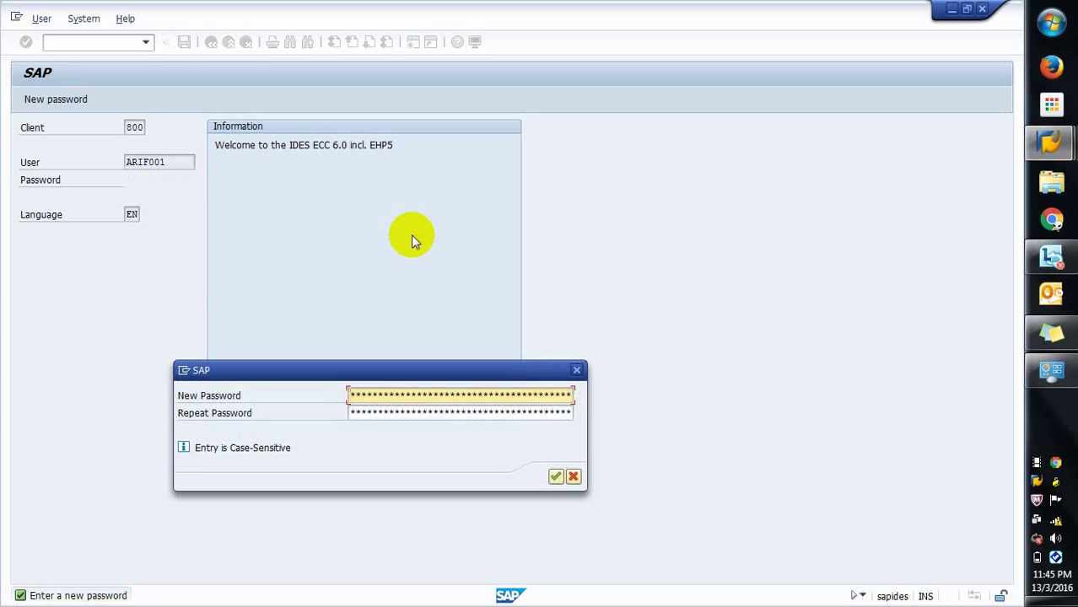
# Step: Enter and repeat a new password for ARIF001, then pass the copyright notice into SAP Easy Access
pyautogui.click(351, 372)
pyautogui.write('*****')
pyautogui.press('Tab')
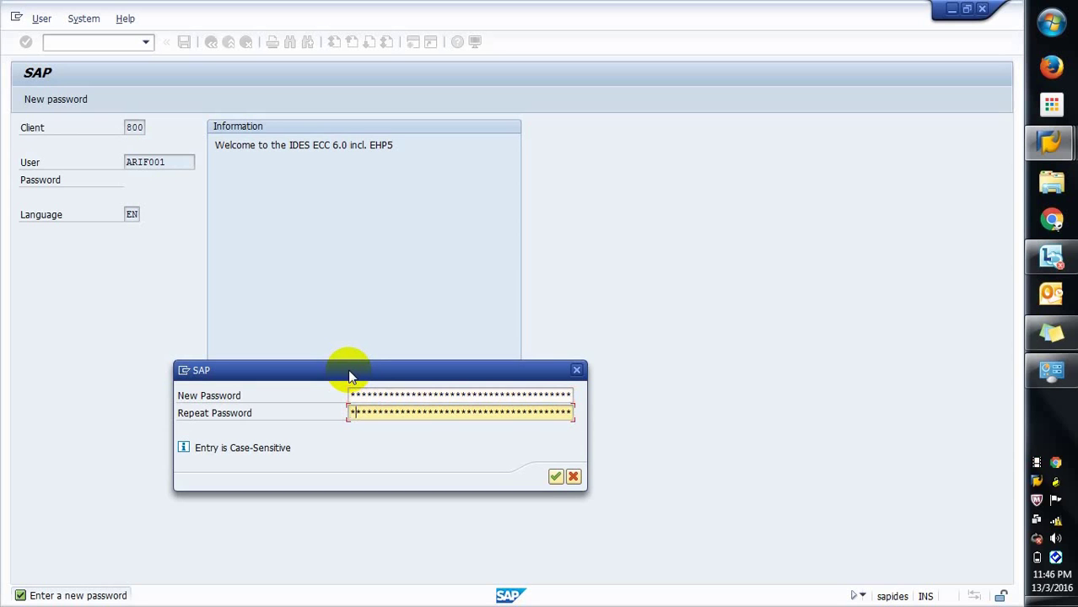
pyautogui.write('*******')
pyautogui.press('Return')
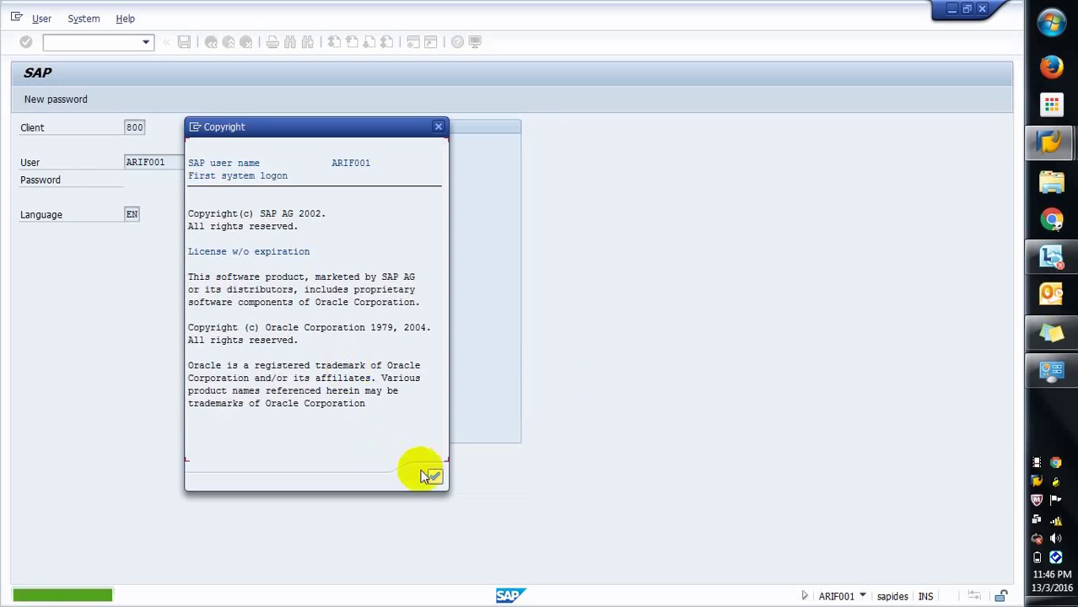
pyautogui.click(436, 478)
pyautogui.press('Return')
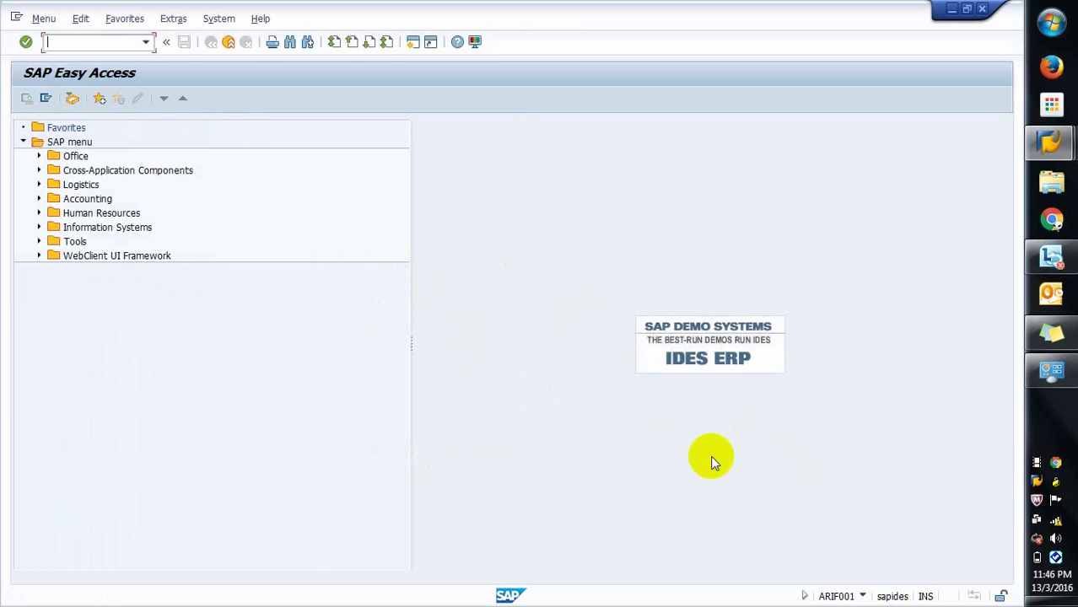
# Step: Confirm the ARIF001 logon on client 800, then try VA01, which is refused as not authorized
pyautogui.click(862, 596)
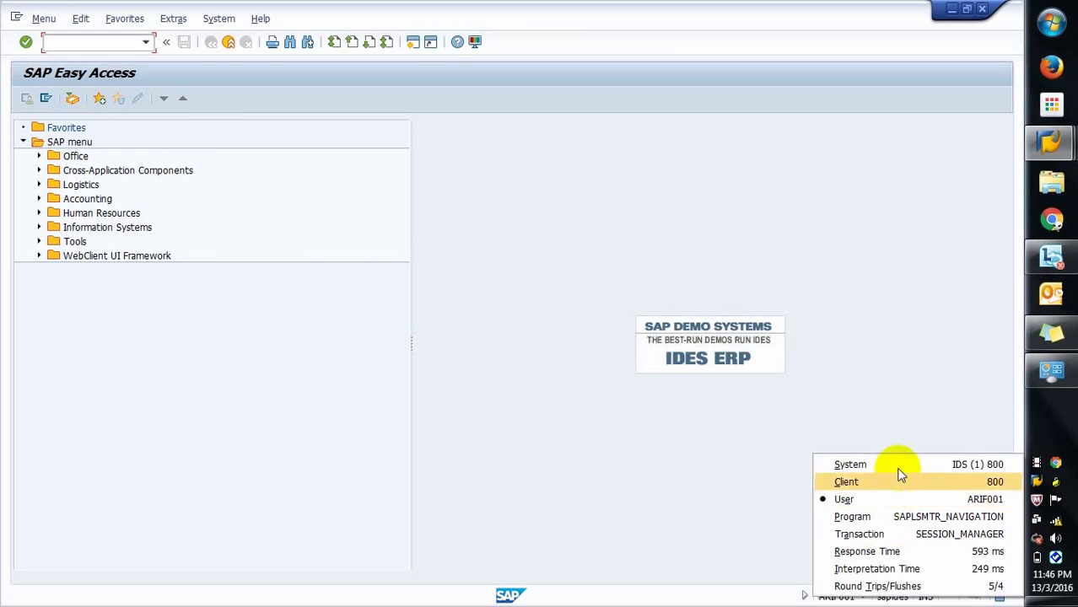
pyautogui.click(729, 414)
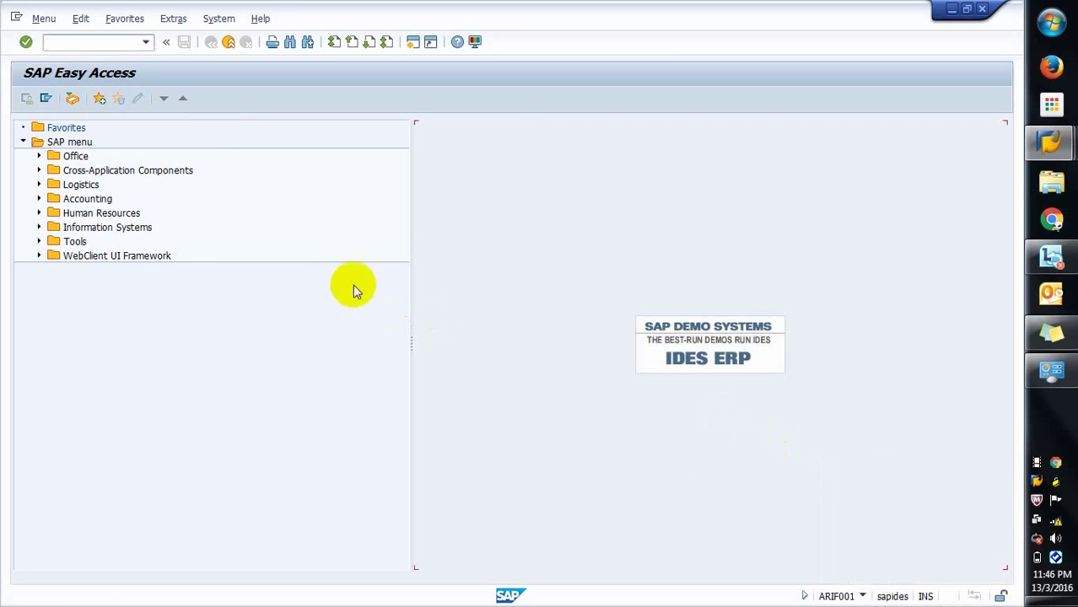
pyautogui.click(93, 38)
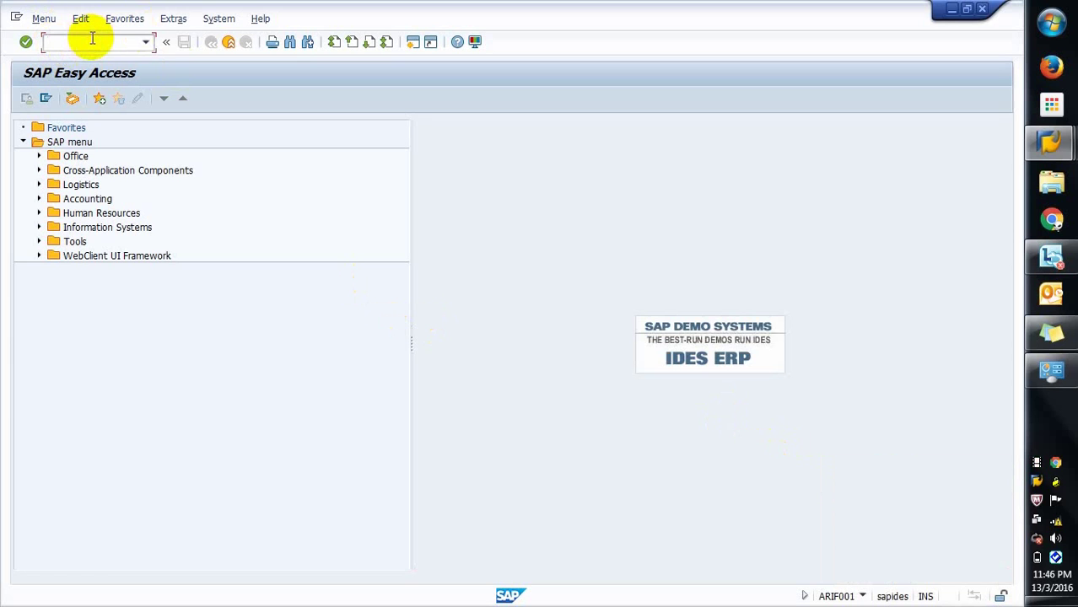
pyautogui.write('va01')
pyautogui.press('Return')
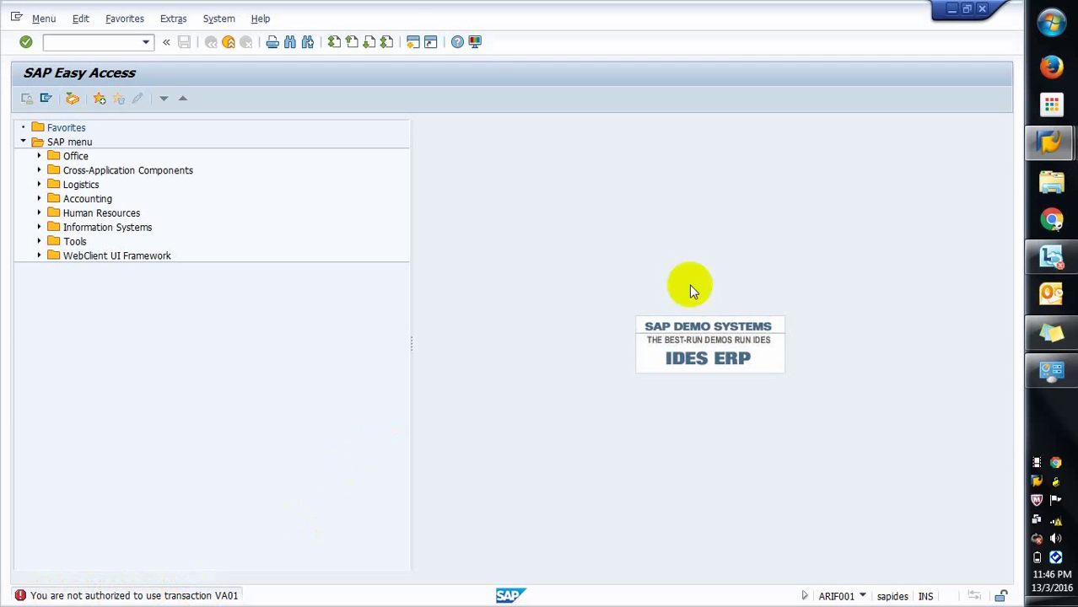
pyautogui.click(1047, 143)
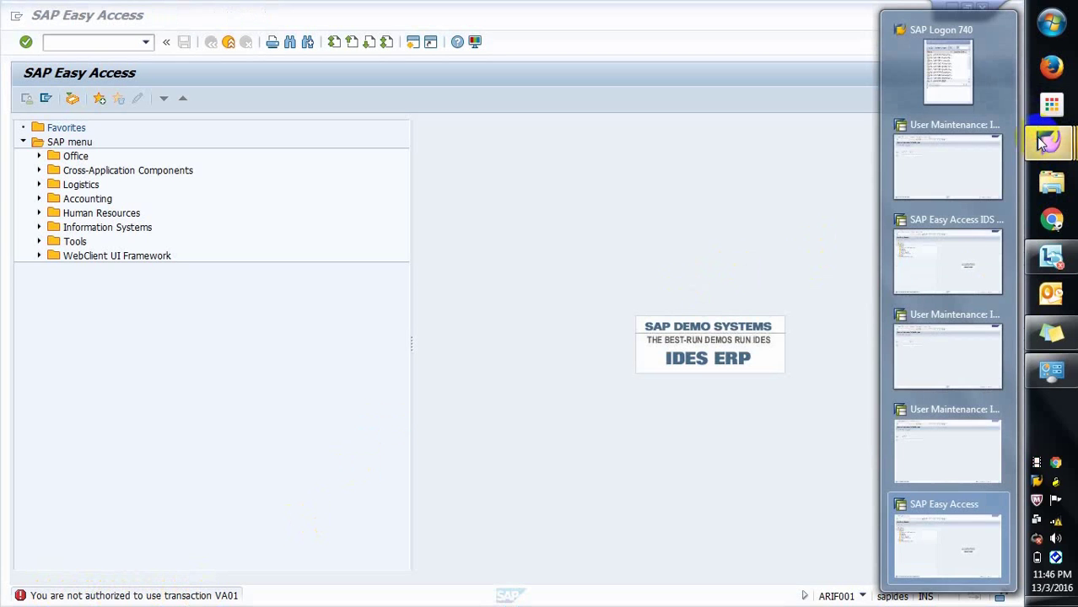
# Step: Display user ARIF001's saved record in the user maintenance window
pyautogui.moveTo(978, 161)
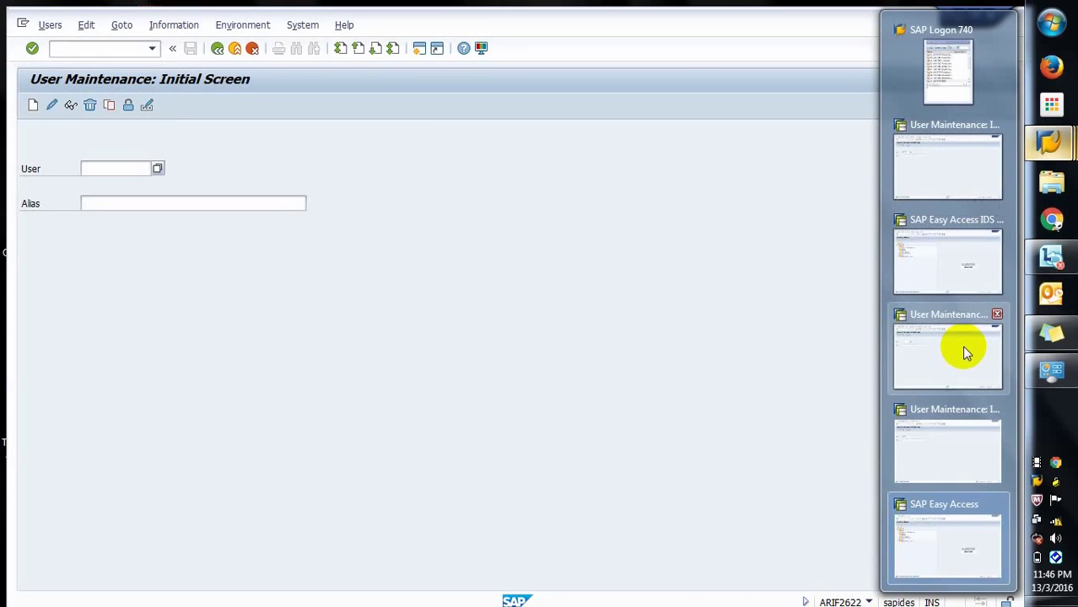
pyautogui.click(967, 353)
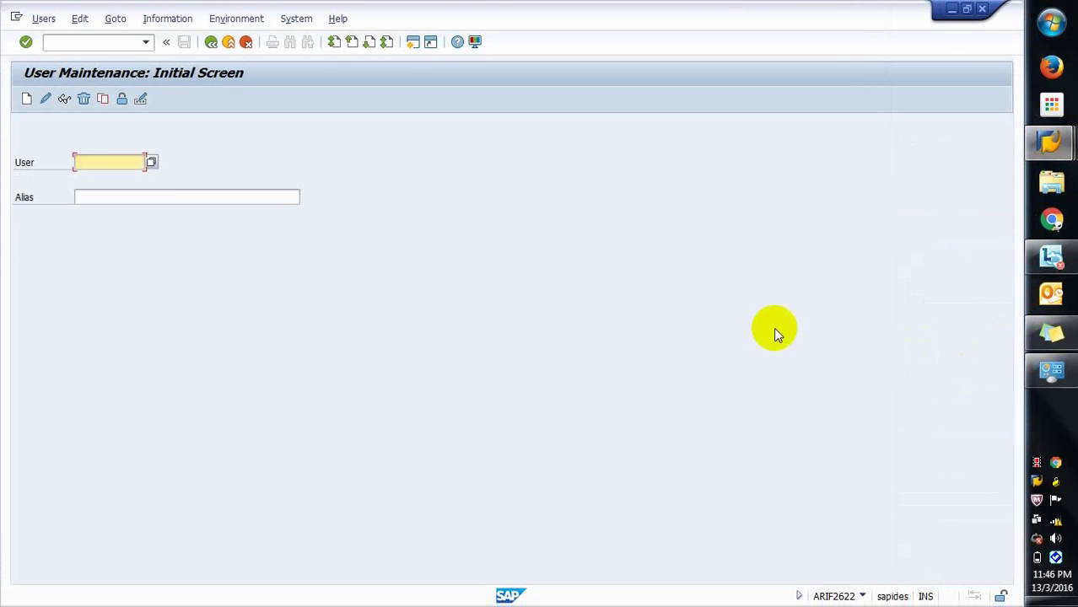
pyautogui.write('ARIF001')
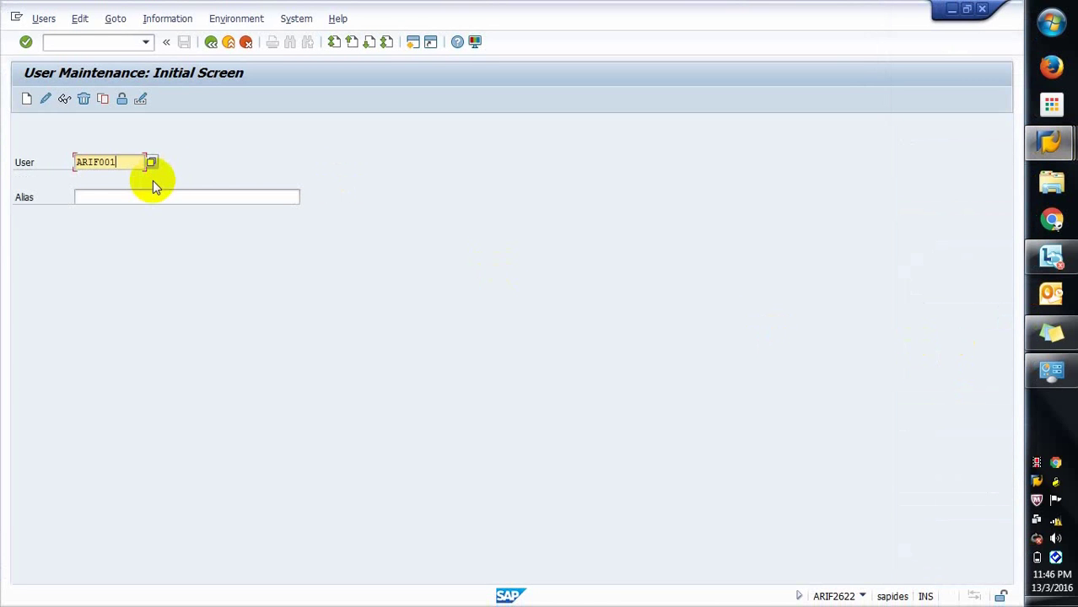
pyautogui.click(65, 98)
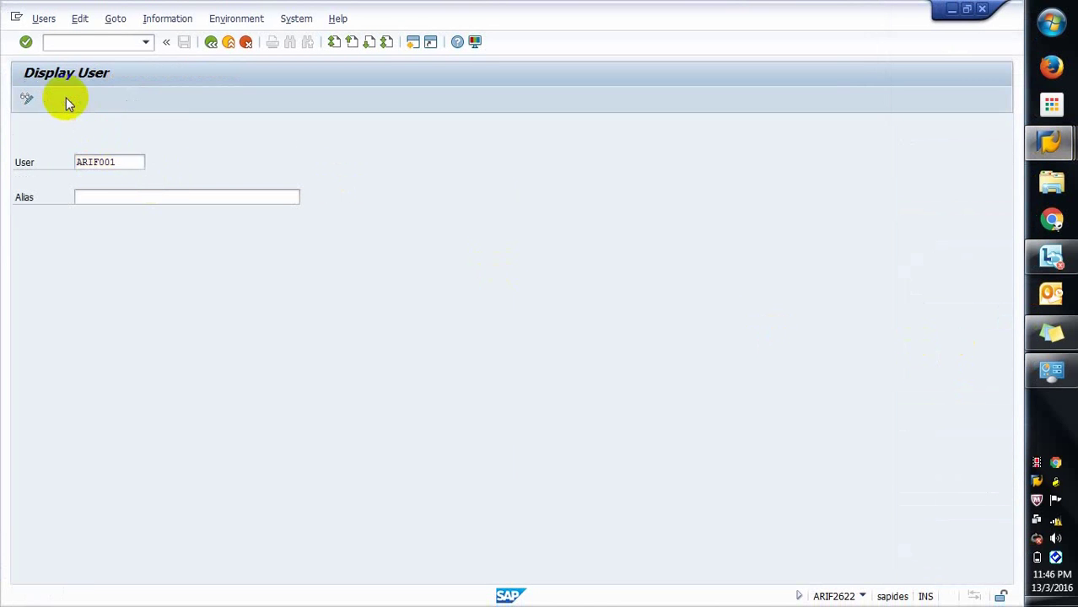
# Step: Check that the Roles and Profiles tabs are empty, then close the user display session
pyautogui.click(346, 185)
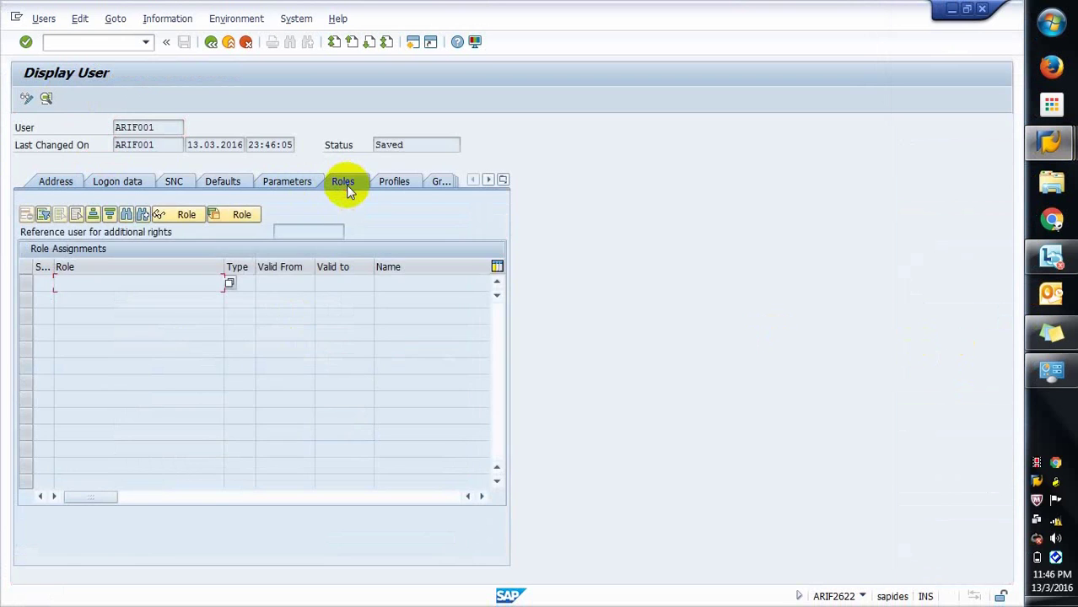
pyautogui.click(382, 185)
pyautogui.click(352, 183)
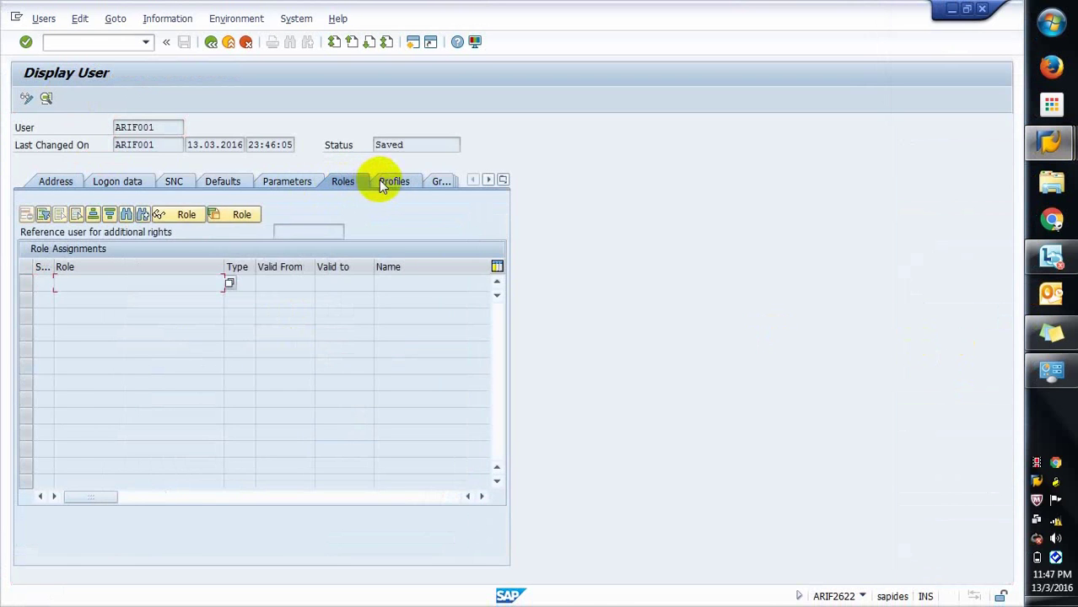
pyautogui.click(385, 181)
pyautogui.click(951, 8)
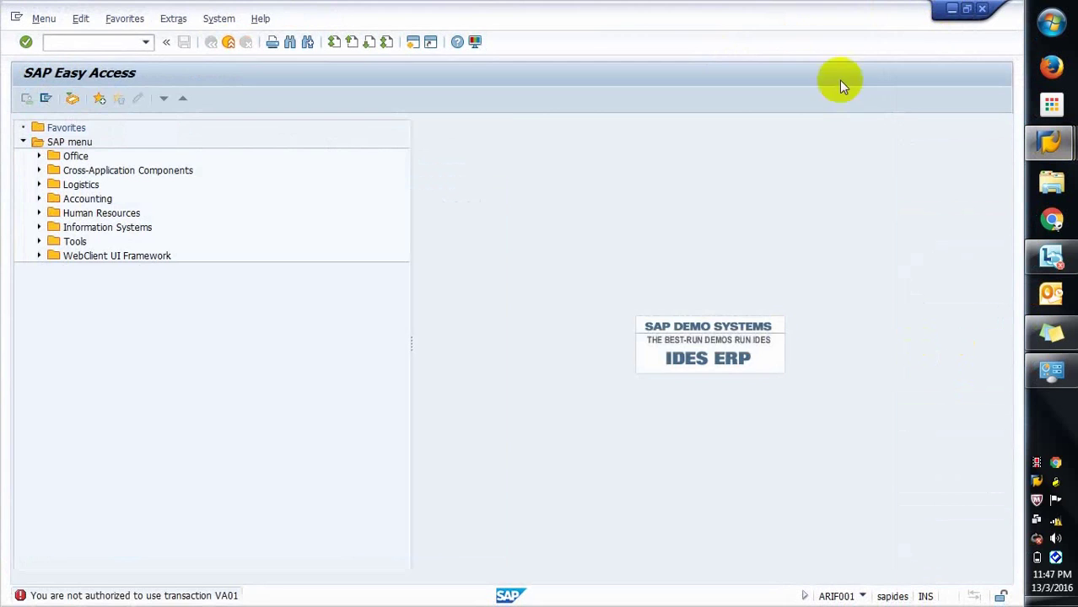